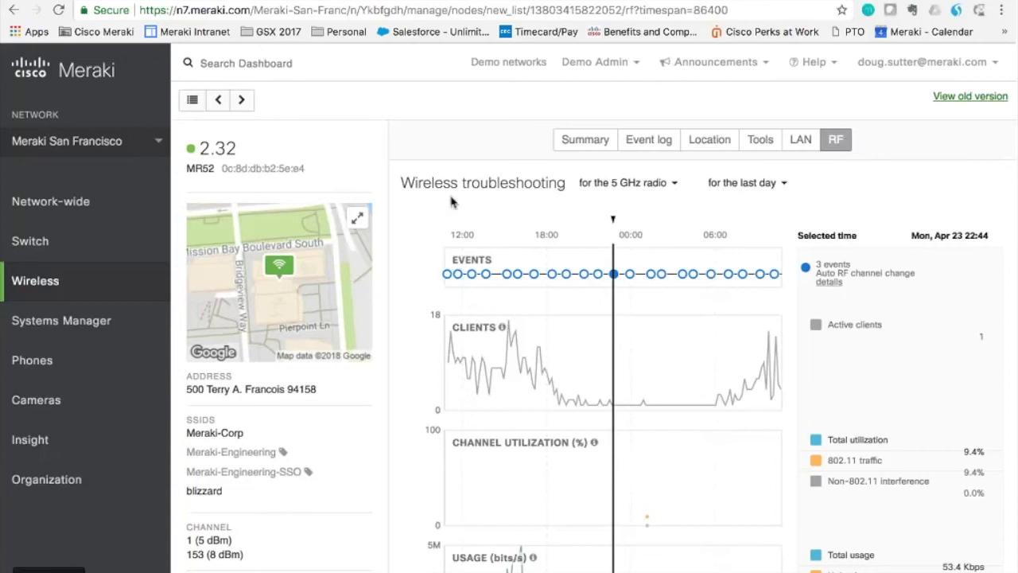
Review the radio band and time range choices for access point 2.32's wireless troubleshooting charts without changing them.
click(628, 183)
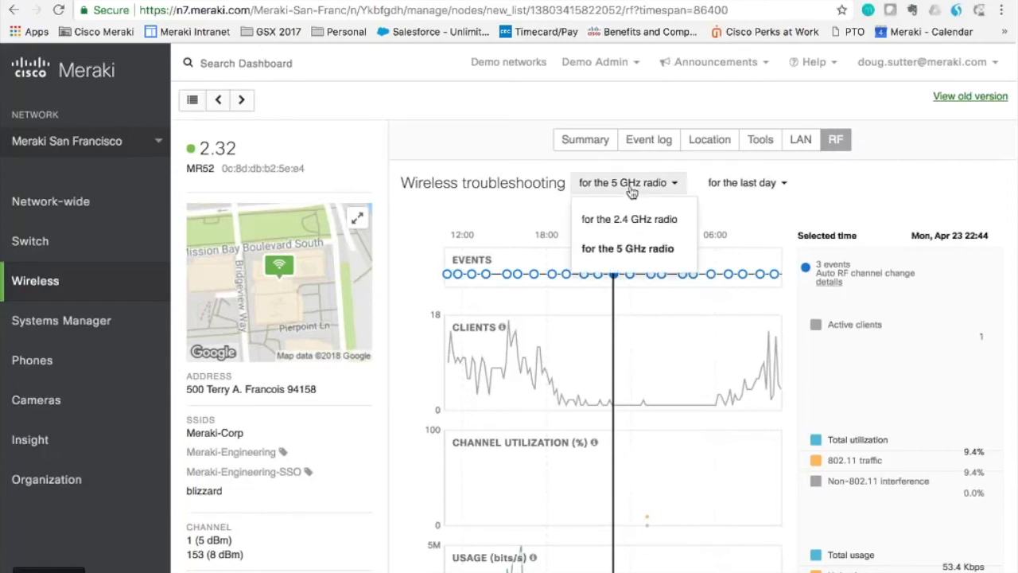
click(733, 200)
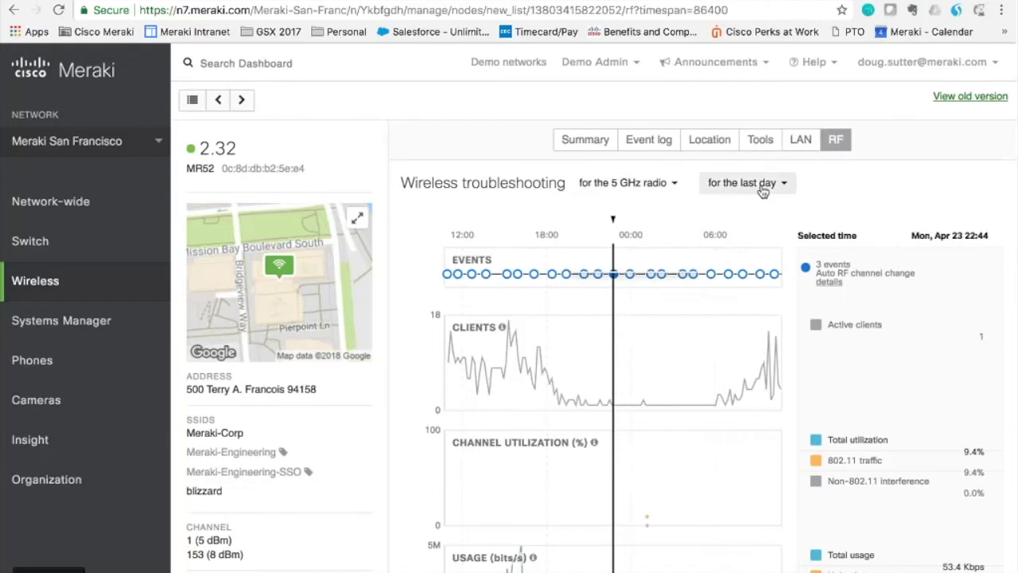
click(761, 187)
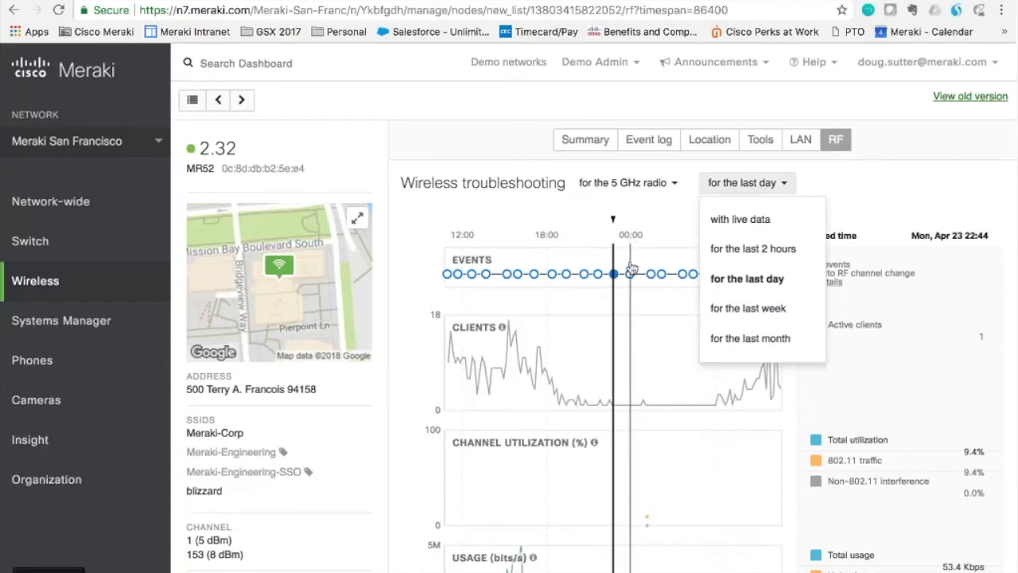
click(665, 229)
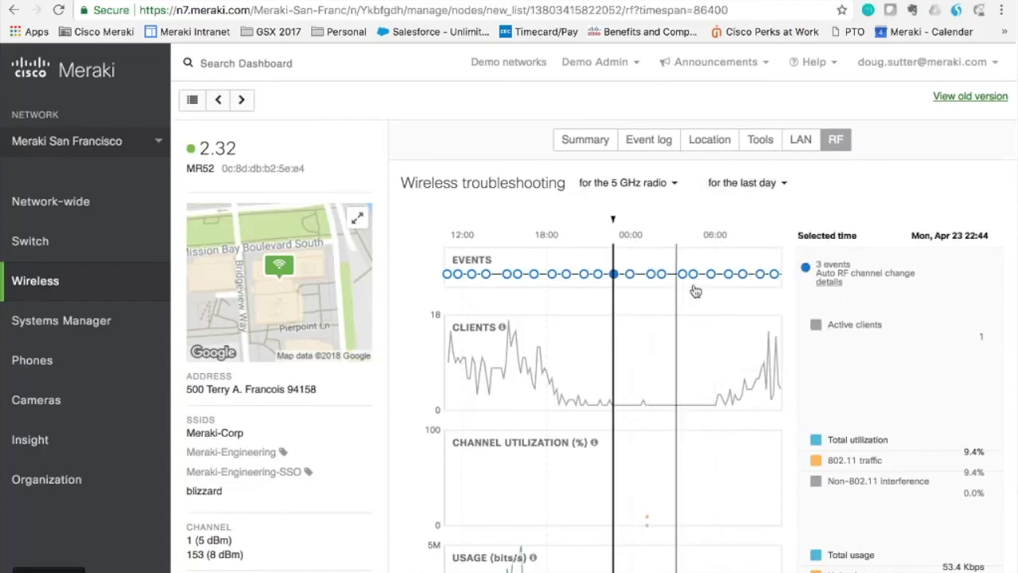
Select the Apr 24 01:25 point on the event timeline and view the expanded details of its first channel change.
click(651, 262)
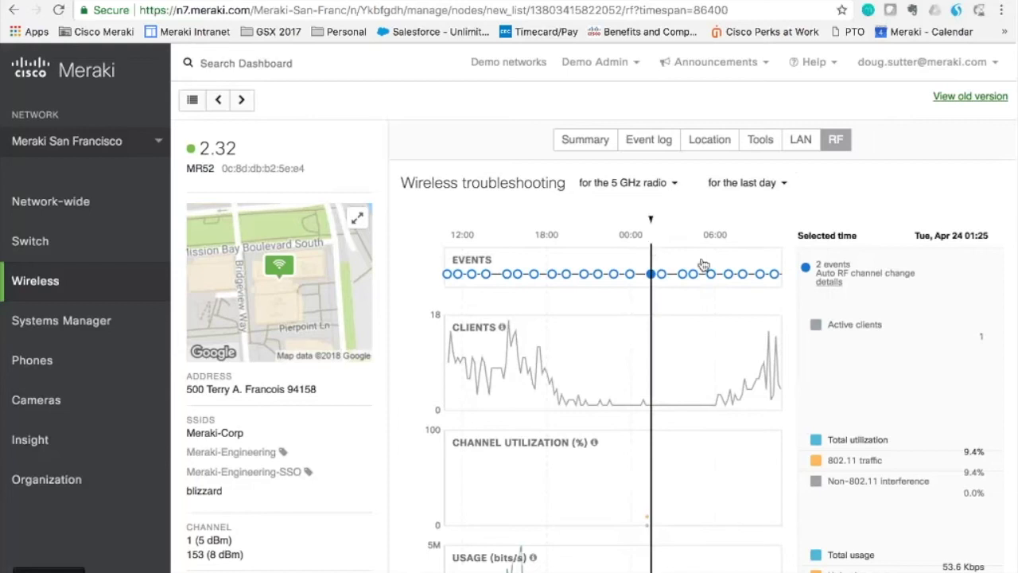
click(829, 282)
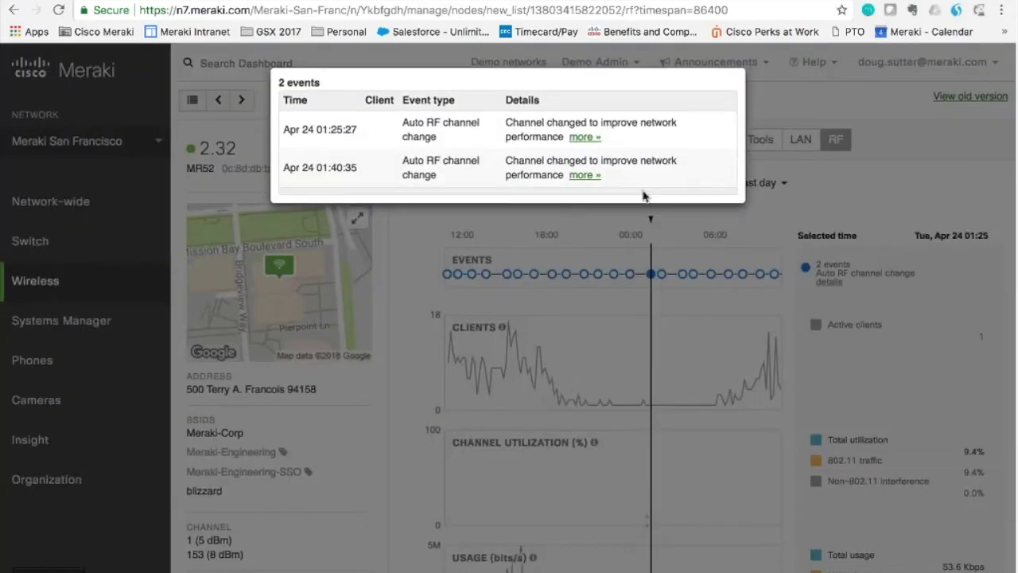
click(585, 134)
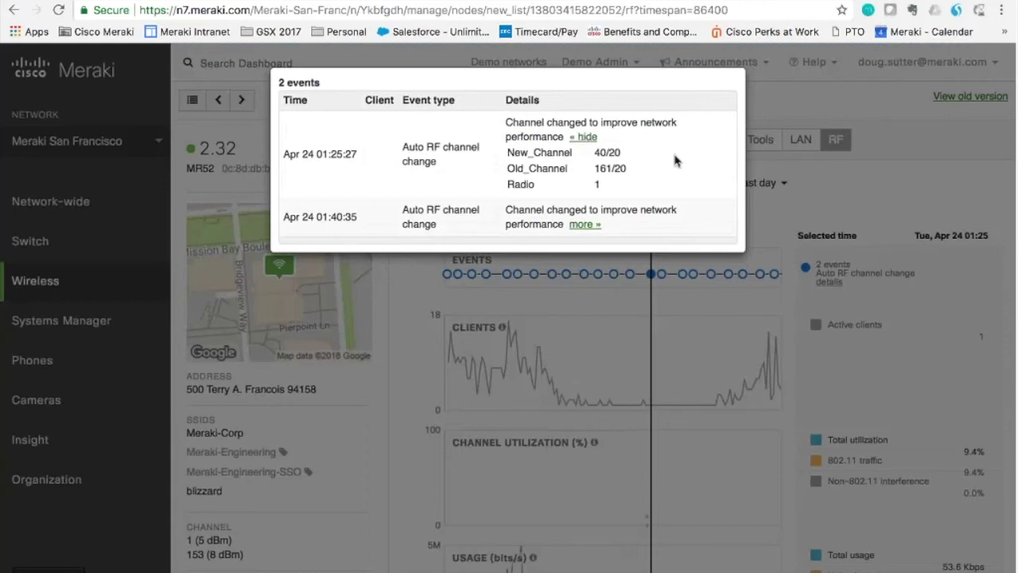
click(775, 213)
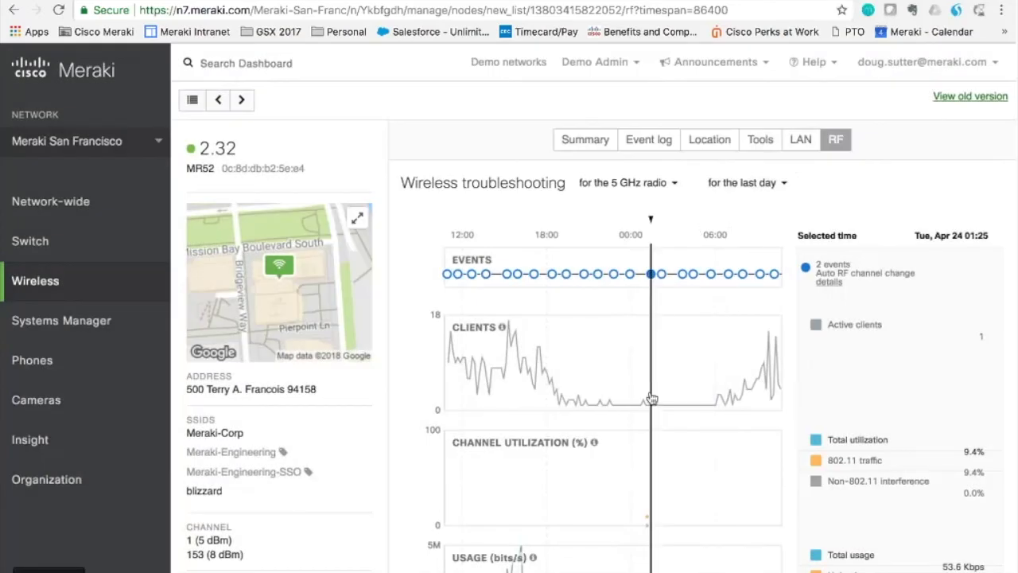
Examine the RF charts and inspect client and usage readings at Apr 23 15:25 and 16:09.
scroll(858, 392, down, 1)
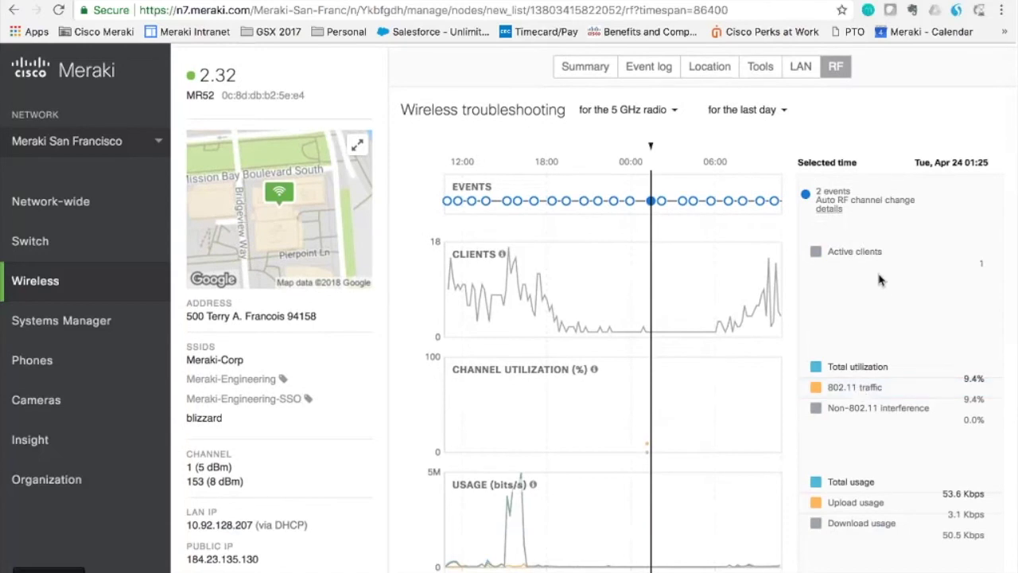
scroll(880, 279, down, 2)
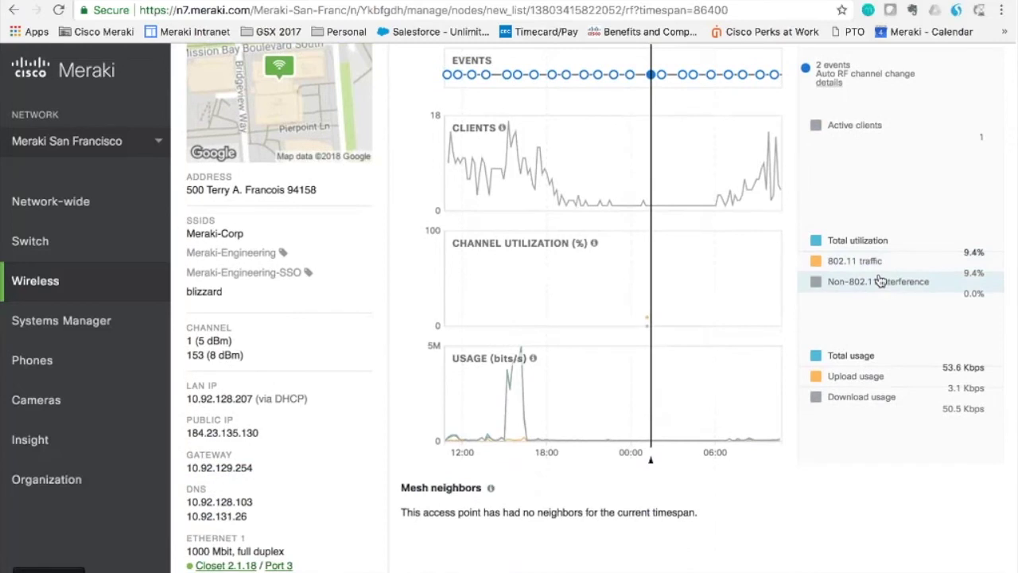
scroll(880, 280, up, 3)
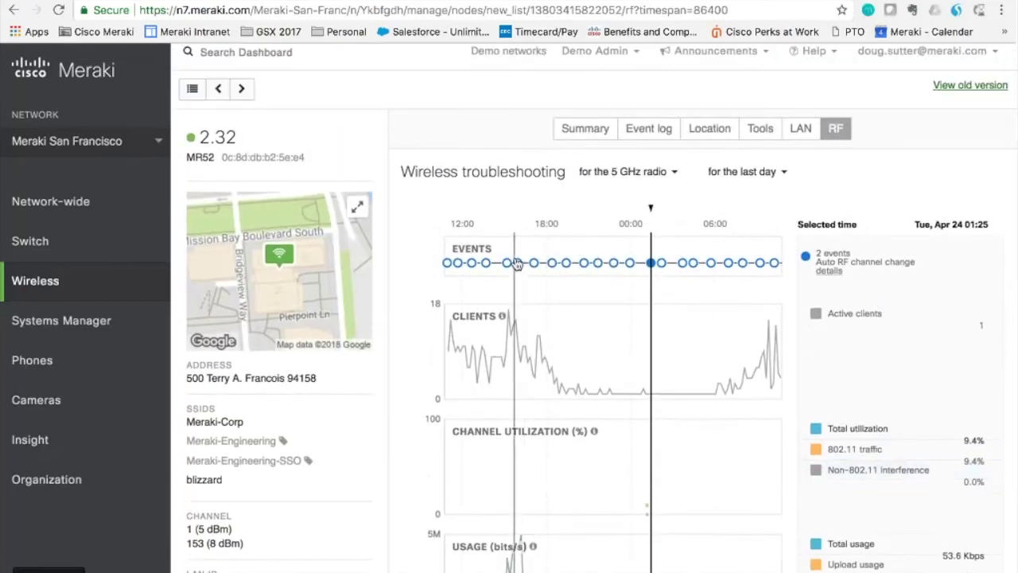
click(509, 221)
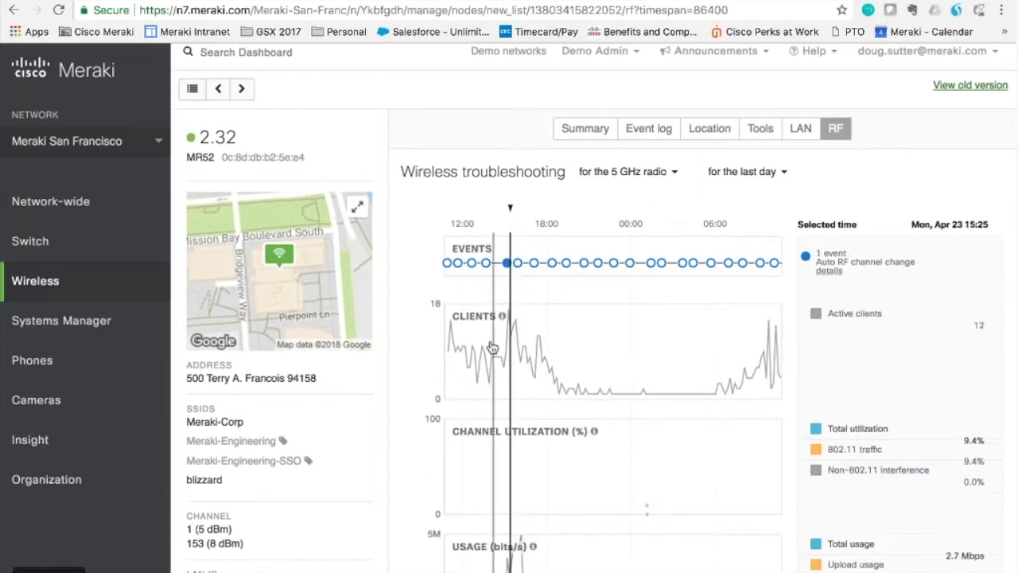
scroll(530, 399, down, 2)
scroll(531, 398, down, 1)
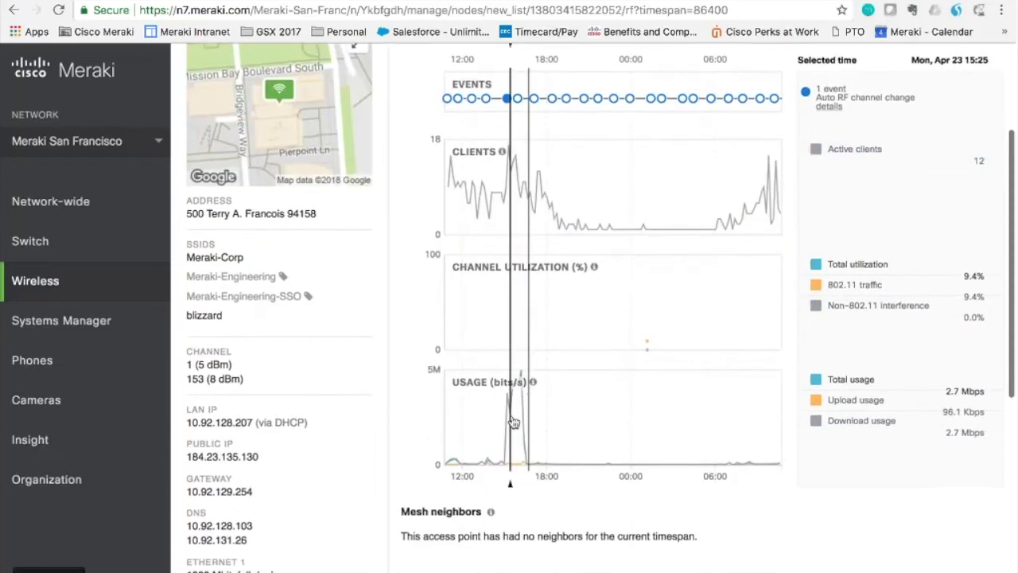
click(521, 419)
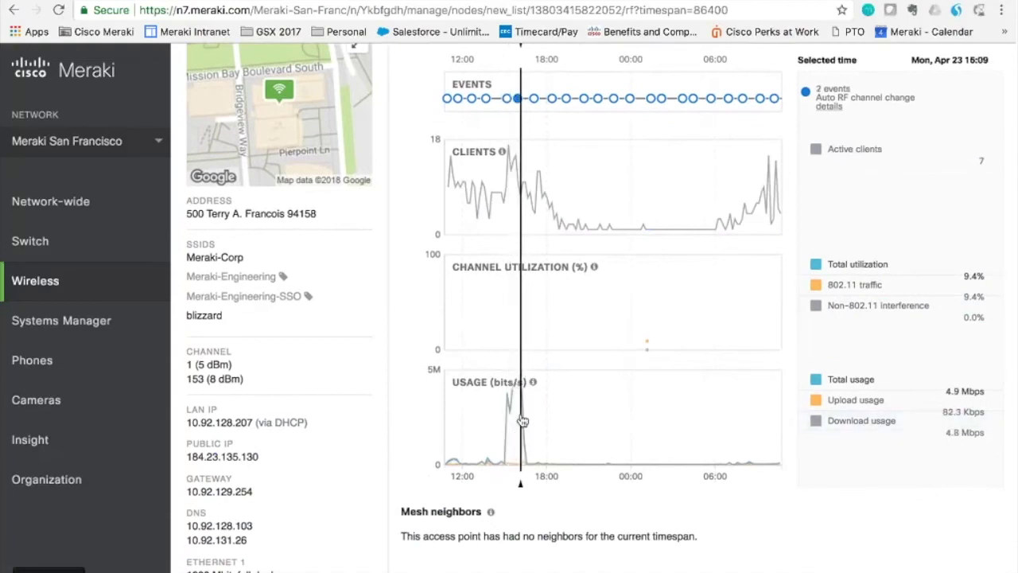
scroll(522, 420, up, 3)
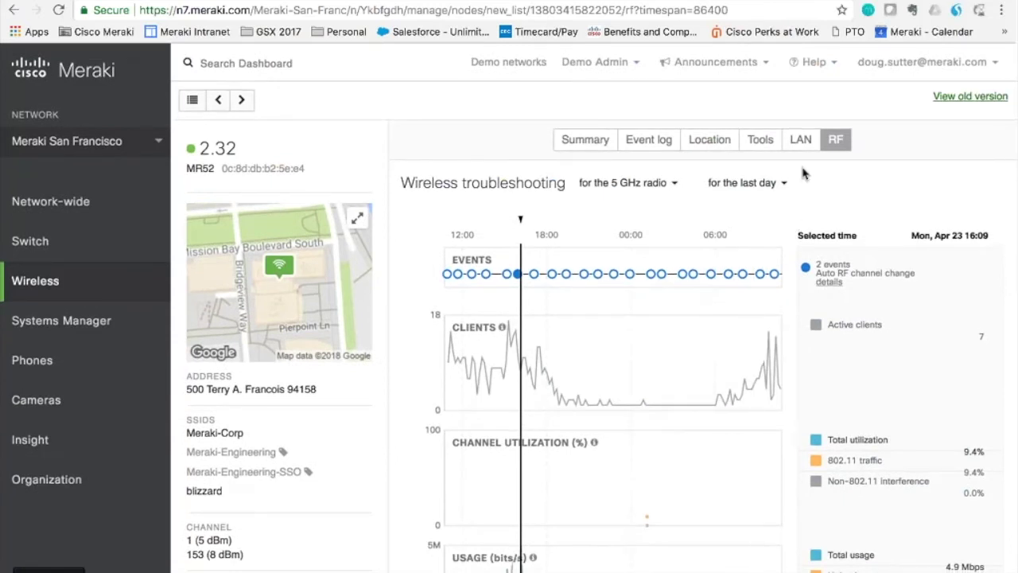
Look over the access point's live diagnostic tools and open its event log.
click(768, 142)
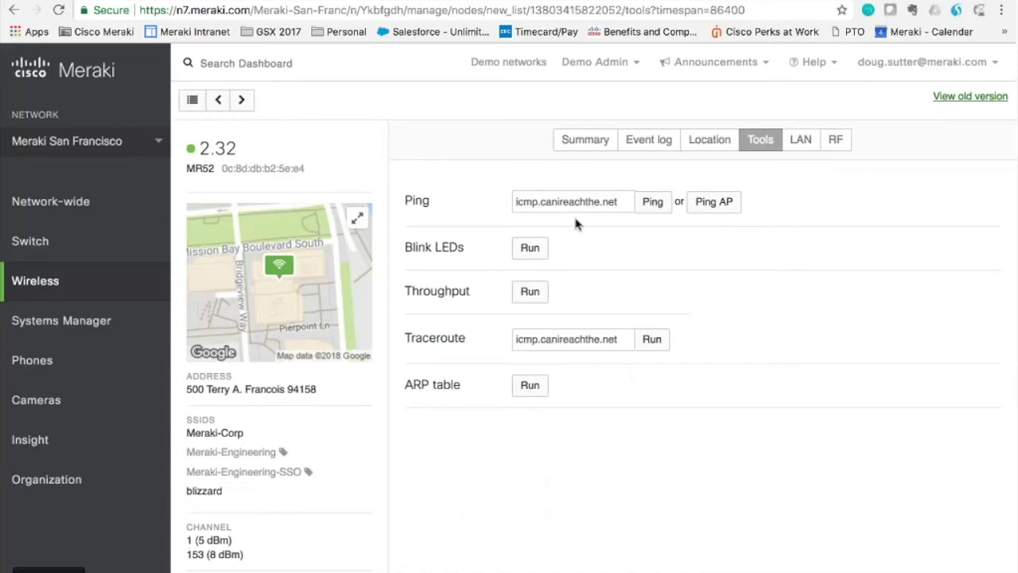
click(528, 251)
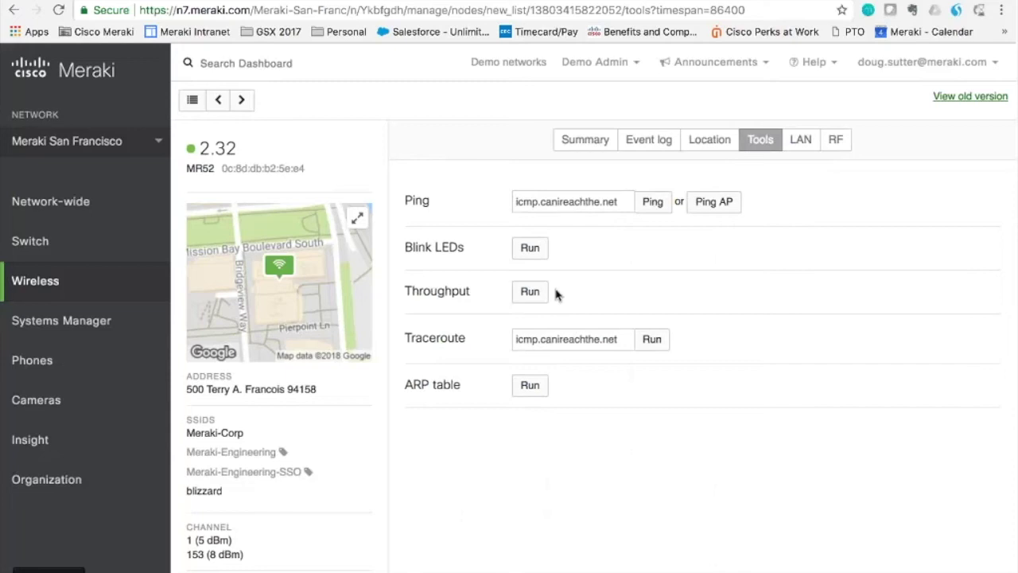
click(722, 143)
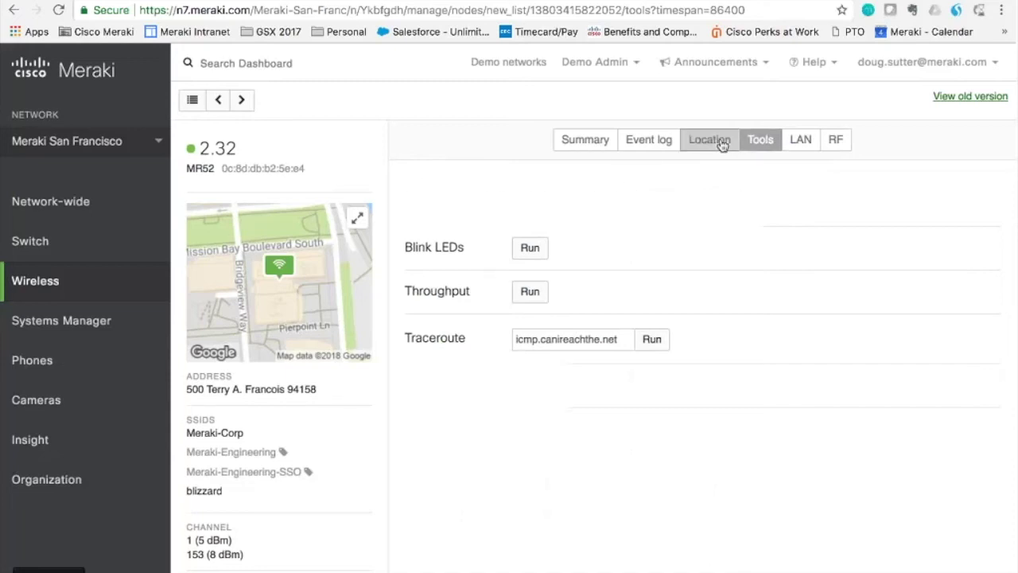
click(650, 143)
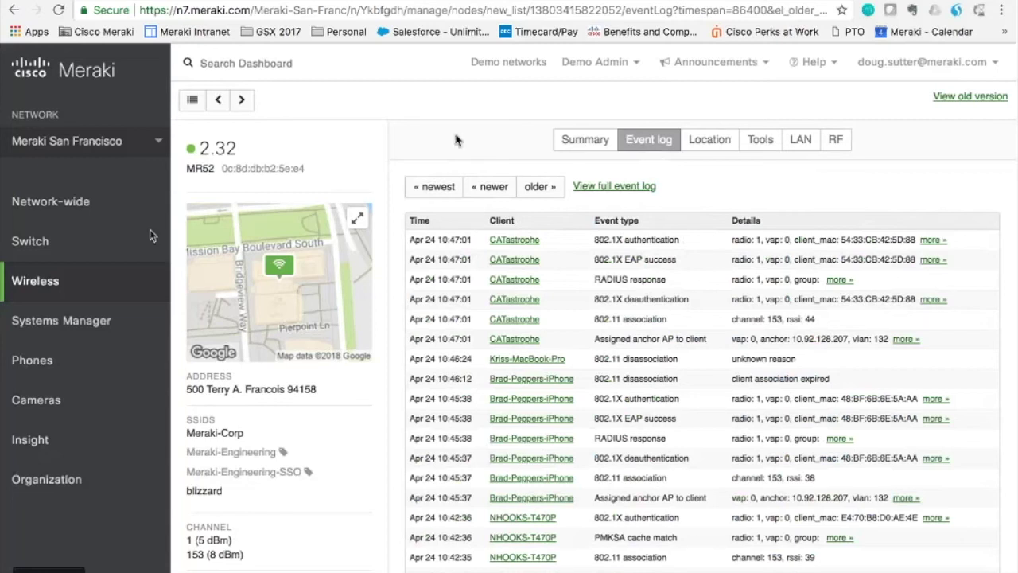
Open the monitoring list of all switches in the Meraki San Francisco network.
mouse_move(72, 248)
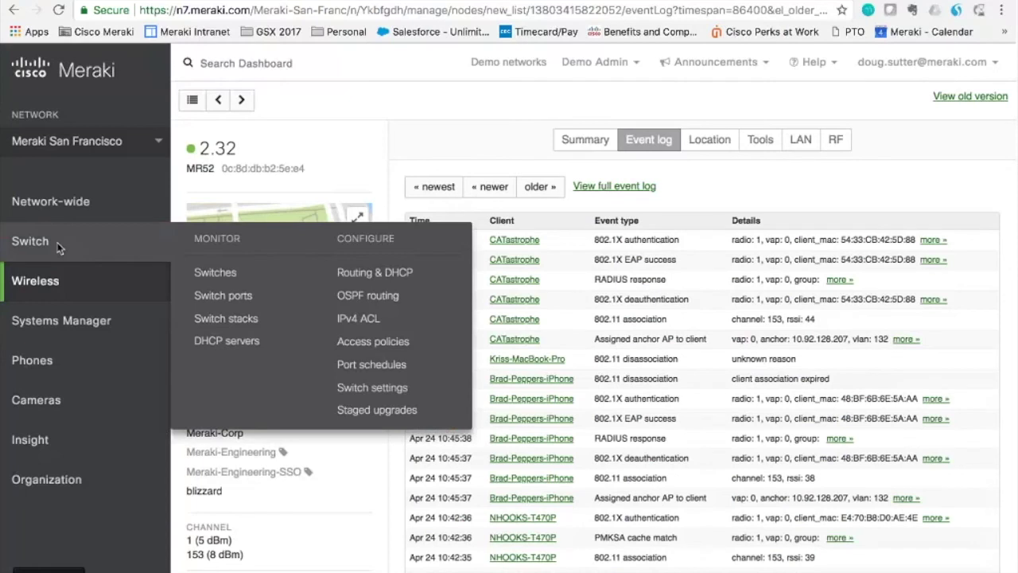
click(219, 275)
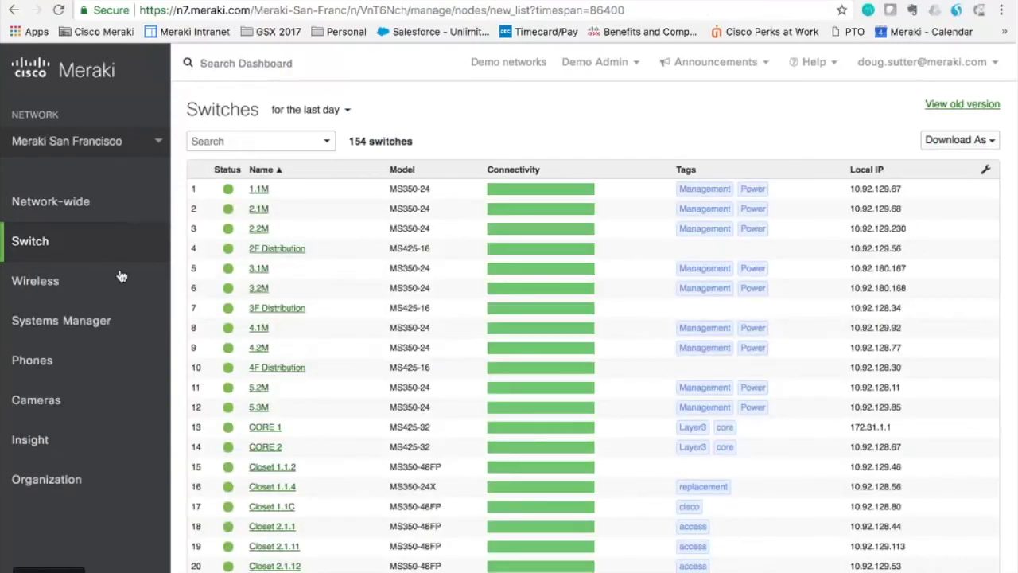
mouse_move(88, 251)
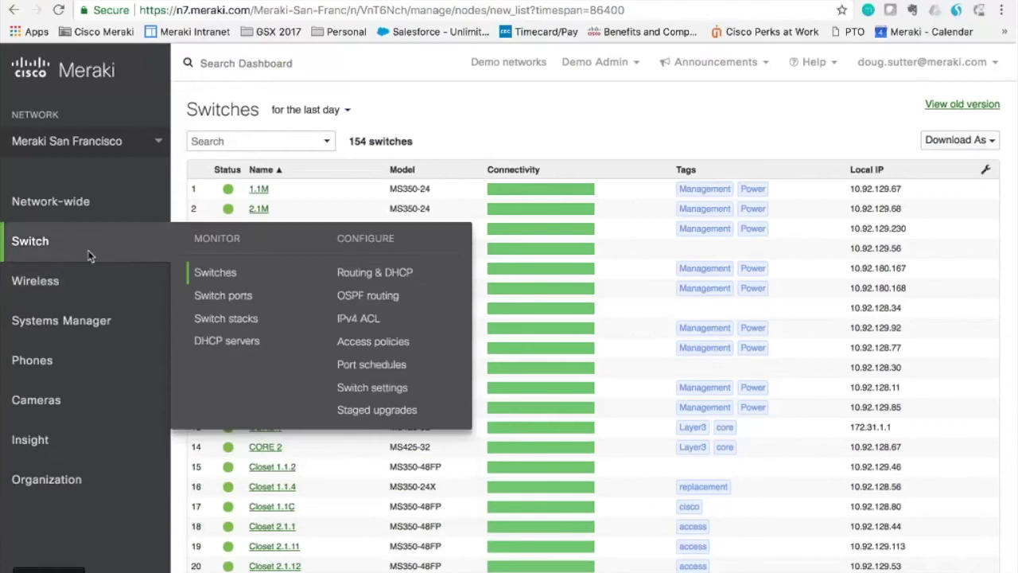
click(199, 272)
Examine the models, status, connectivity, tags and local IPs of the switches throughout the list.
scroll(420, 252, down, 5)
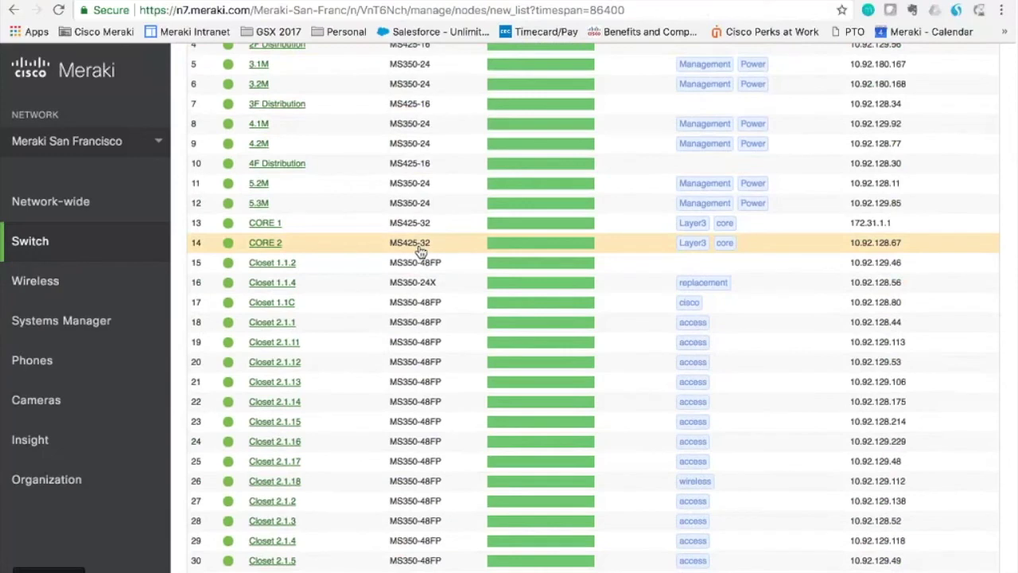
scroll(420, 251, down, 1)
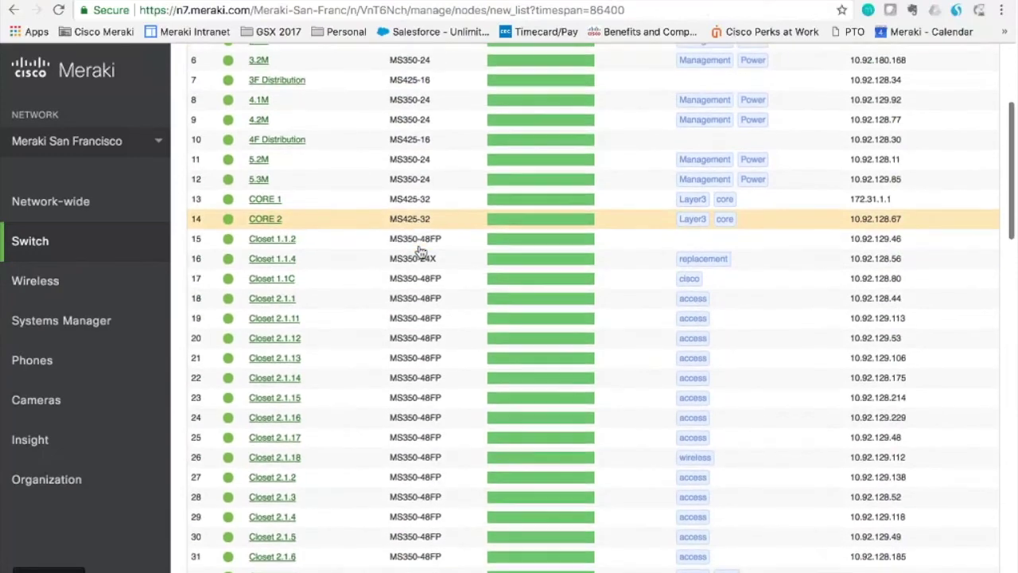
scroll(420, 251, up, 4)
scroll(420, 251, down, 13)
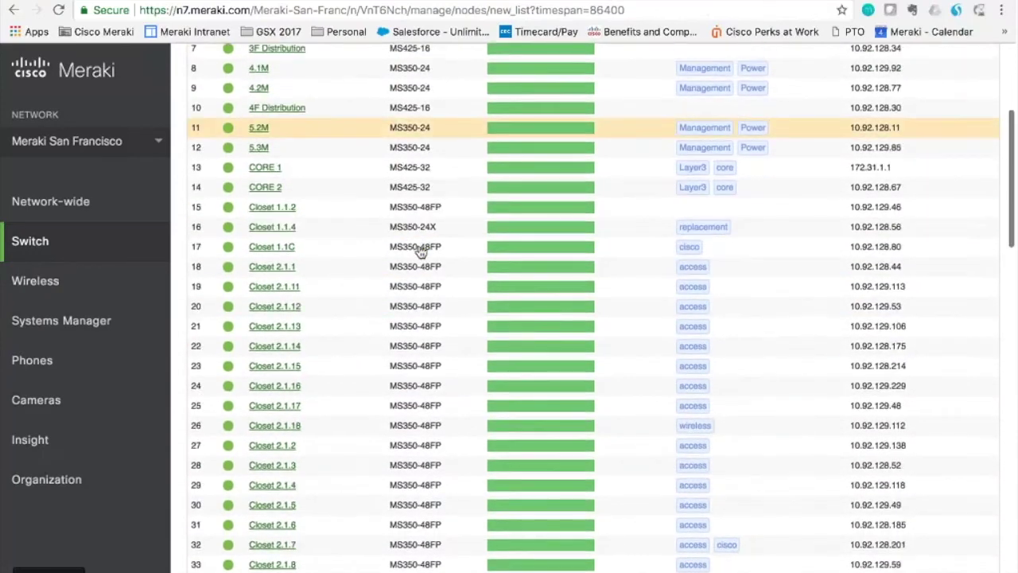
scroll(420, 251, down, 2)
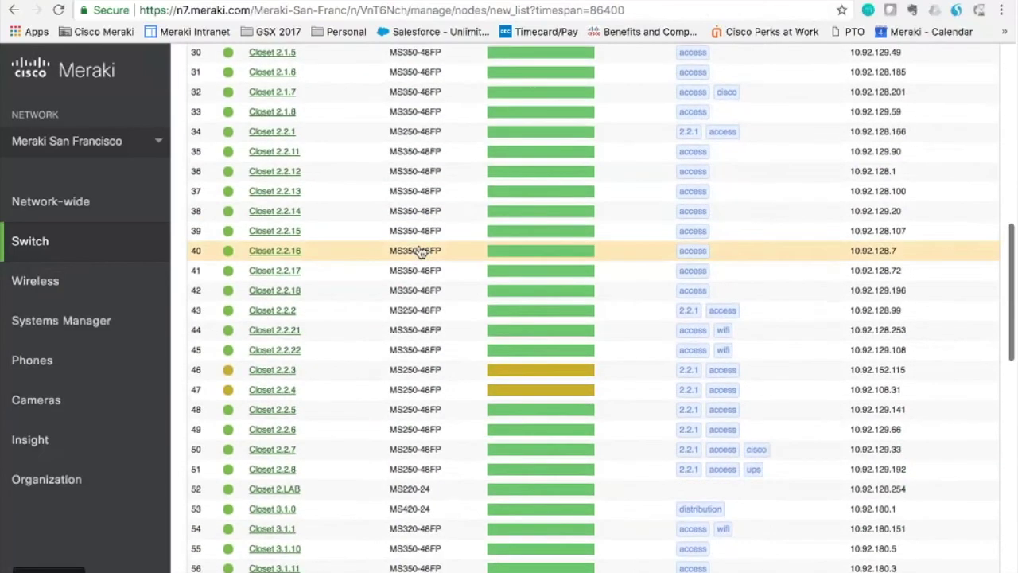
scroll(420, 251, down, 8)
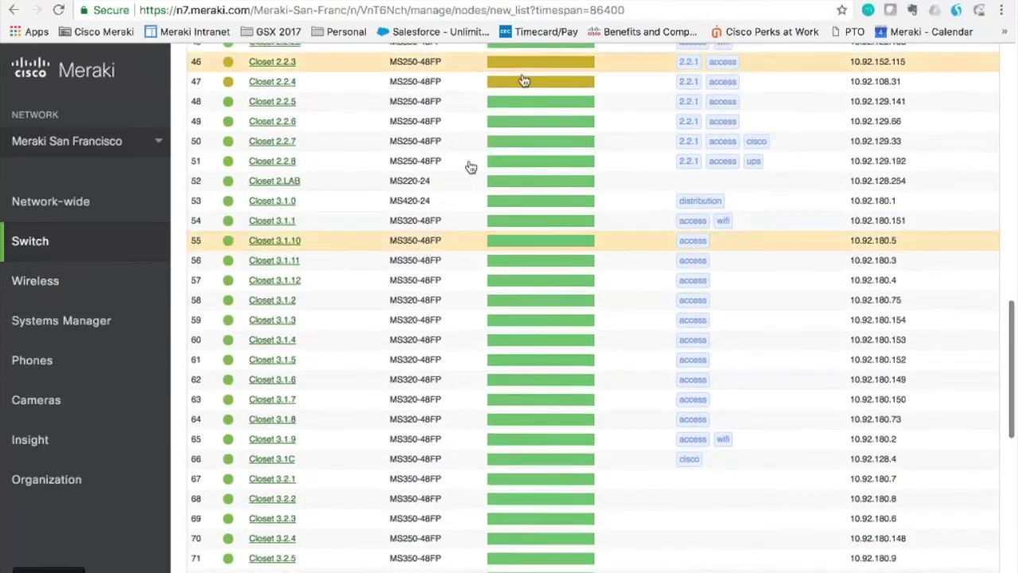
scroll(404, 312, down, 6)
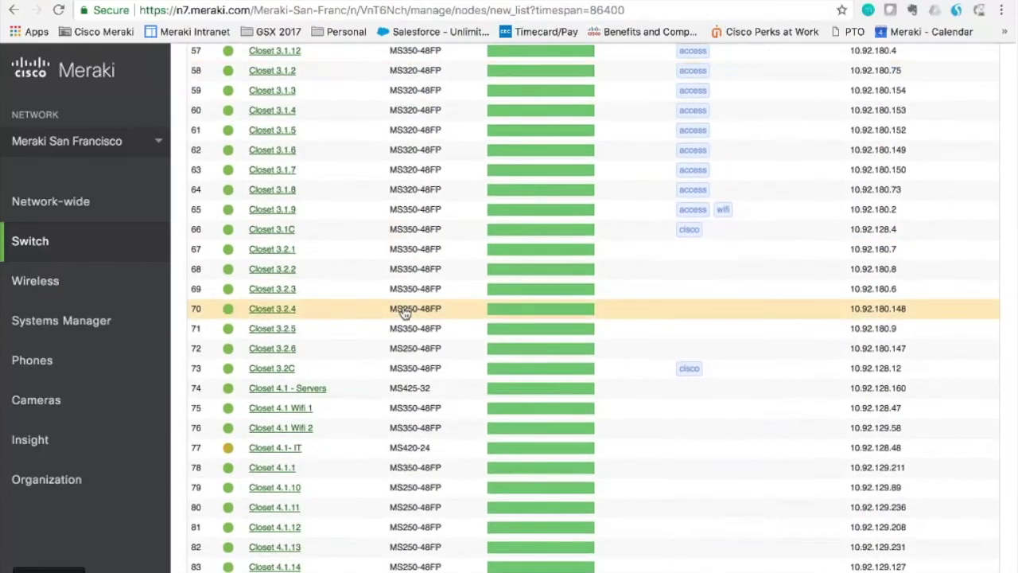
scroll(404, 312, down, 11)
scroll(404, 311, up, 20)
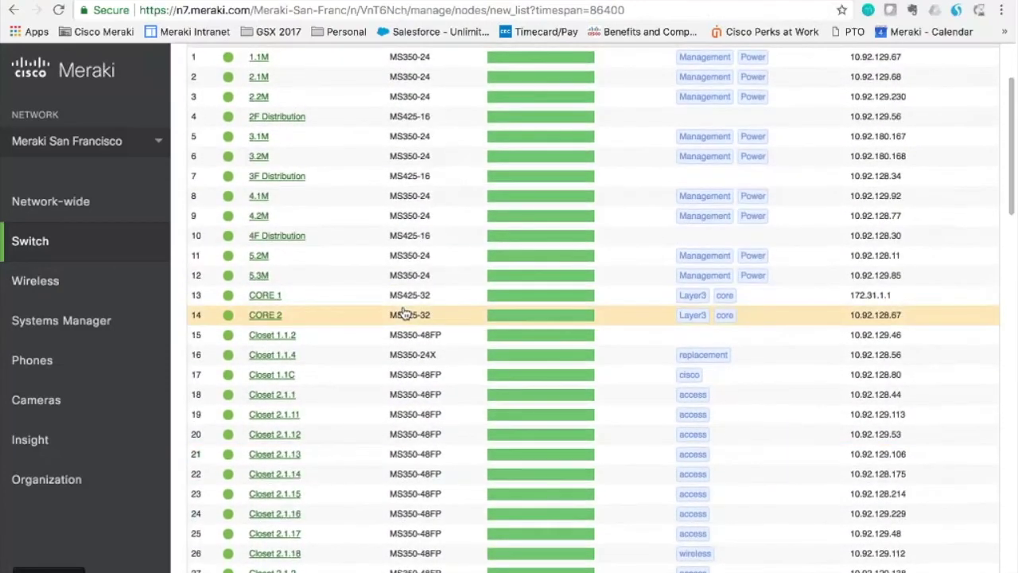
scroll(404, 311, up, 3)
scroll(404, 312, down, 5)
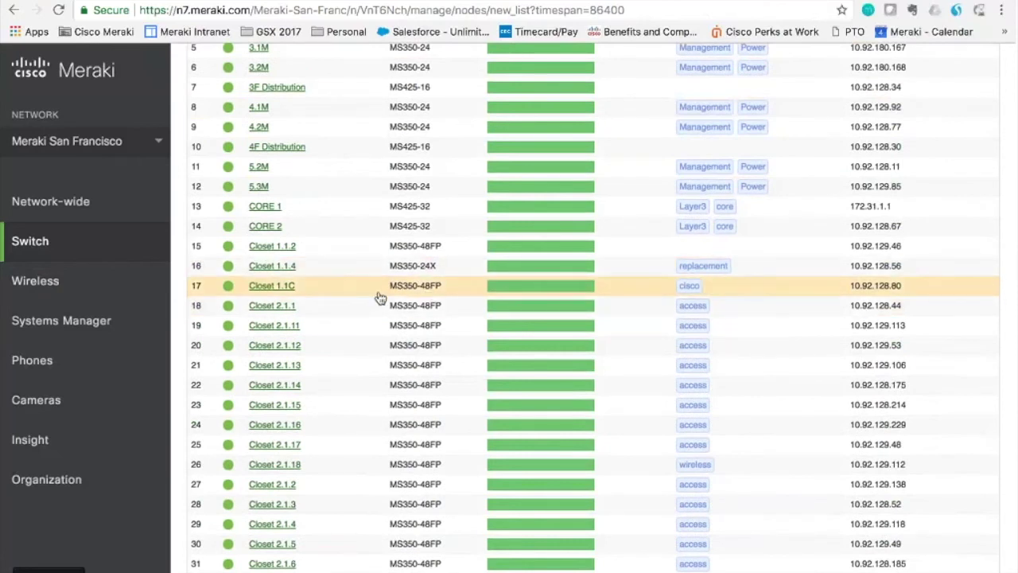
Open the Closet 1.1C switch and examine its device details, connected clients and individual port information.
click(276, 288)
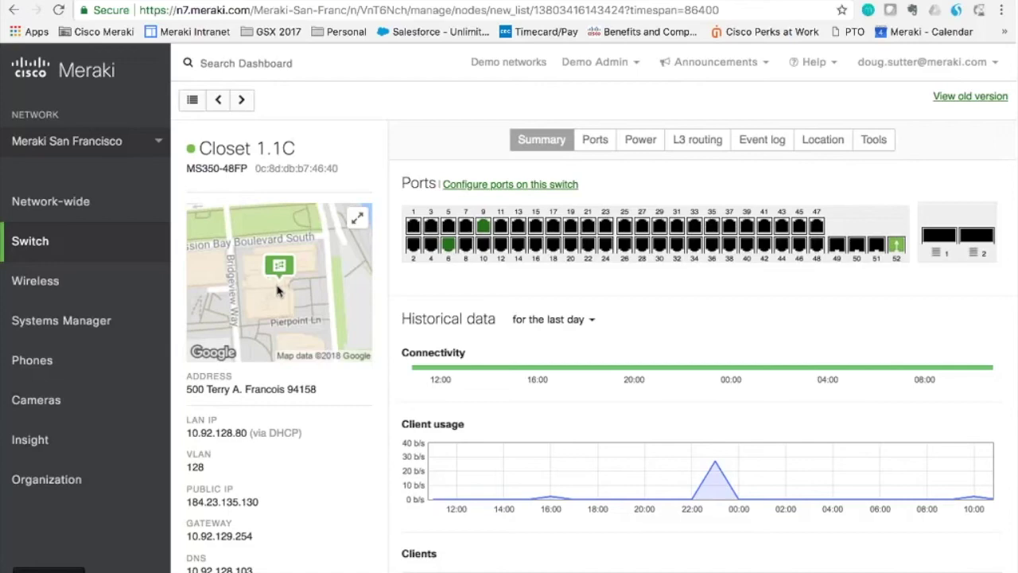
scroll(285, 429, down, 3)
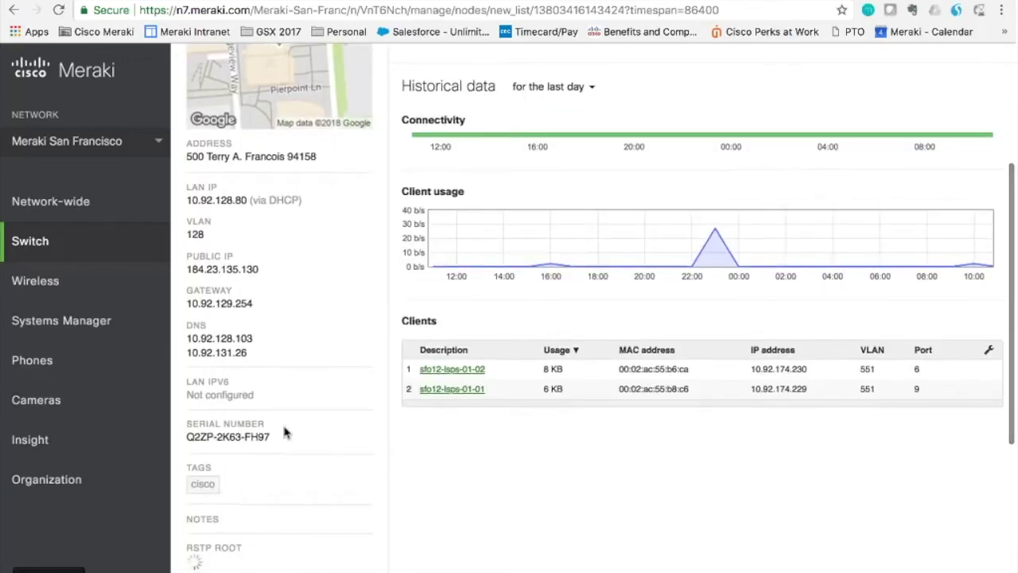
scroll(285, 430, up, 3)
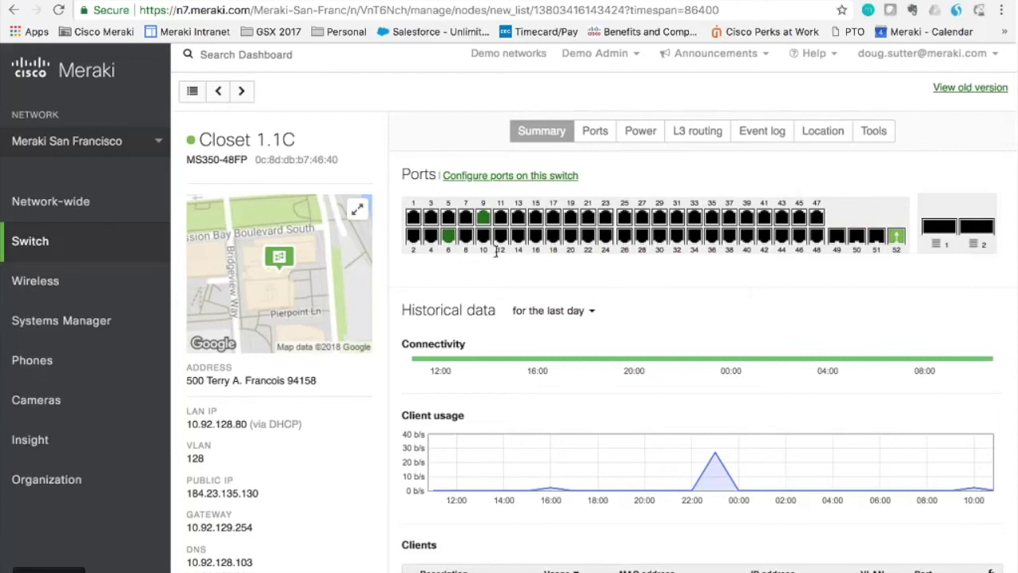
mouse_move(483, 219)
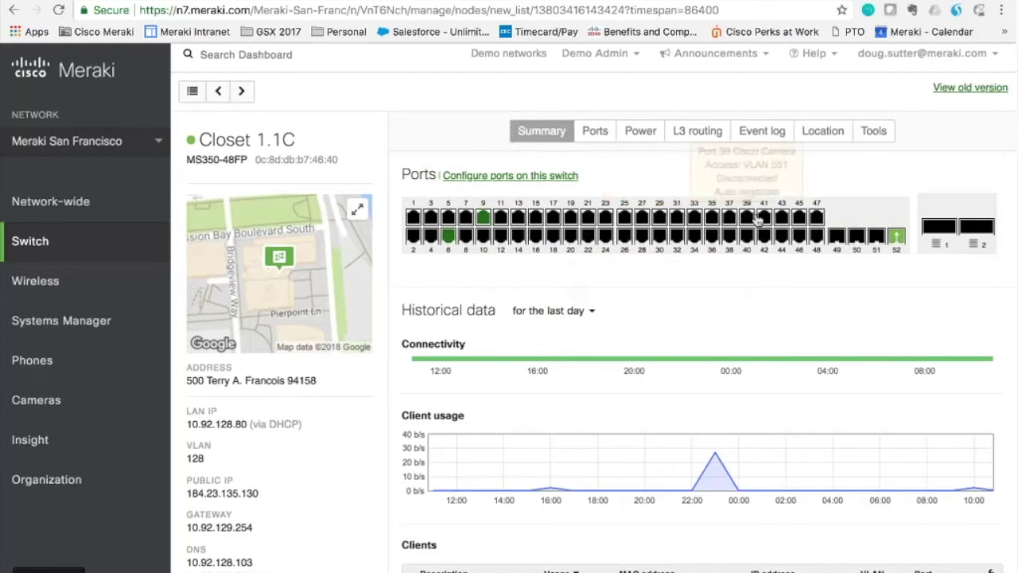
mouse_move(763, 221)
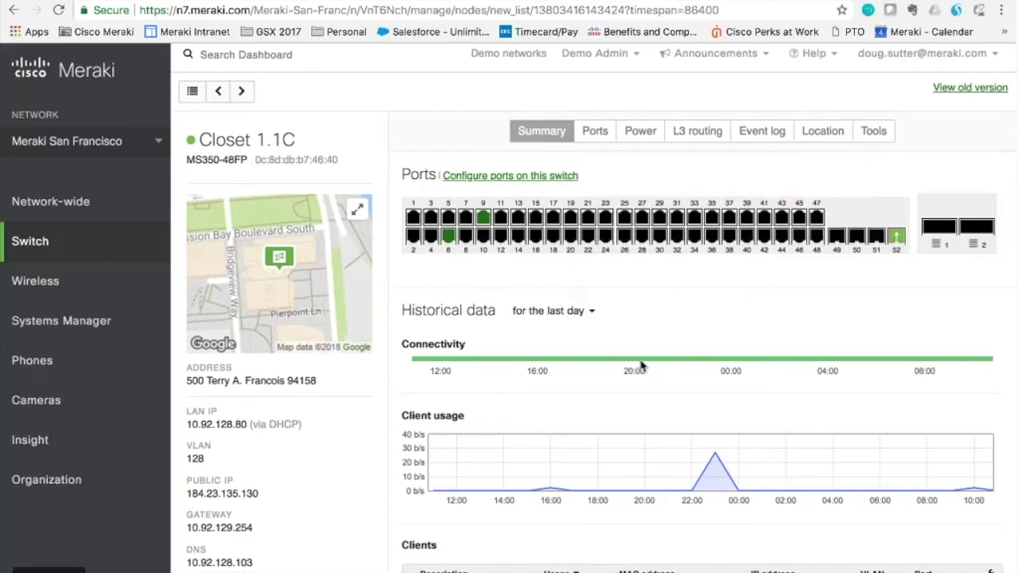
Review the Closet 1.1C switch's connectivity history, client usage and connected clients for the last day.
mouse_move(664, 365)
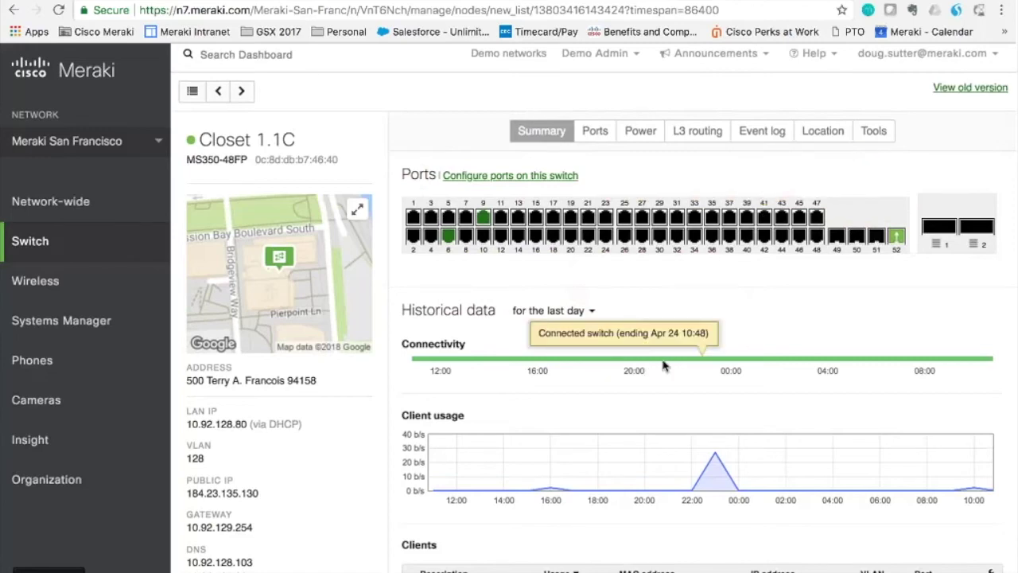
scroll(664, 365, down, 5)
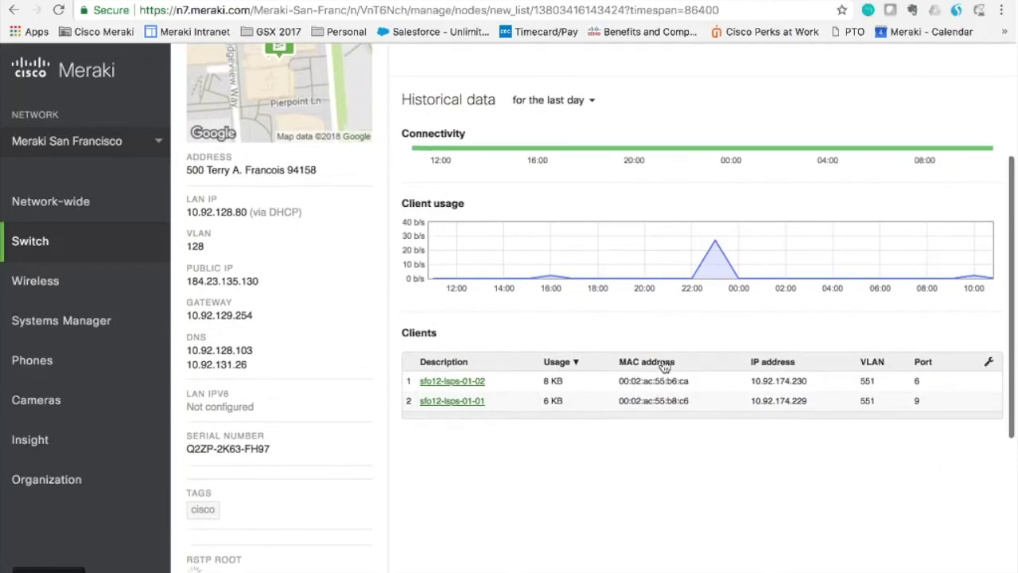
scroll(664, 365, up, 5)
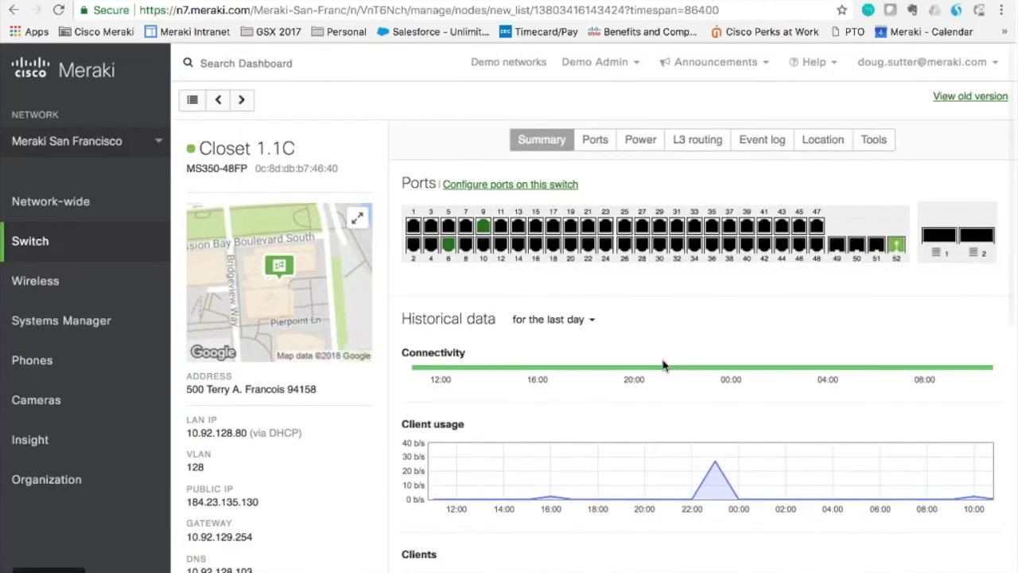
Look over the switch's live diagnostic tools, from ping to wake client, and open its detailed port list.
click(878, 141)
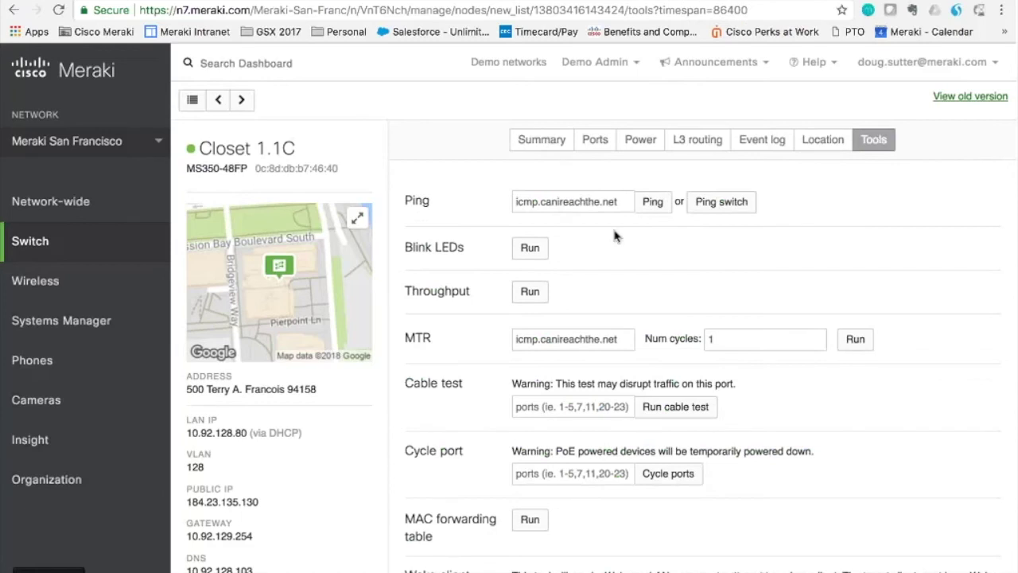
scroll(614, 235, down, 1)
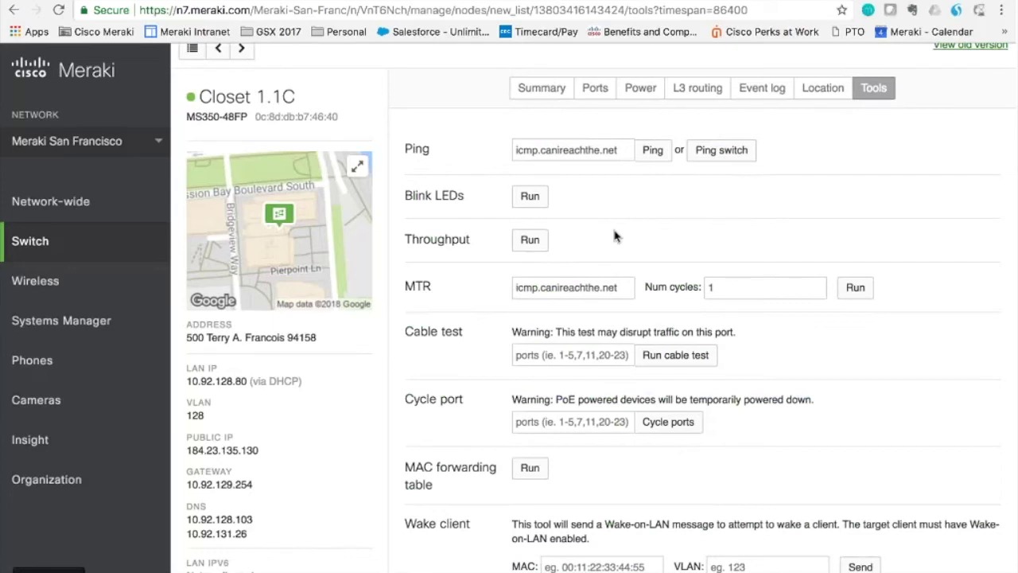
scroll(613, 235, down, 1)
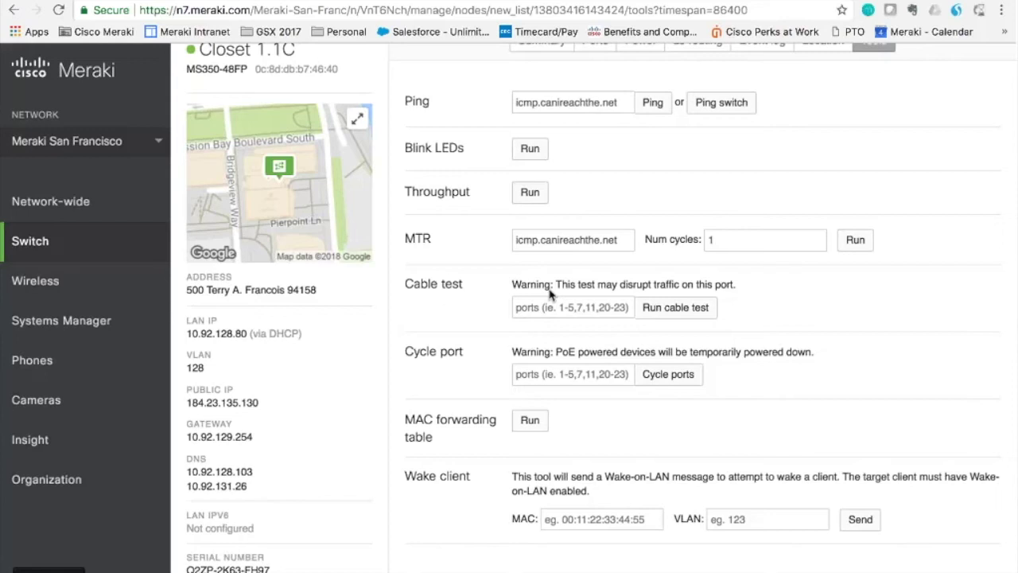
scroll(549, 294, up, 3)
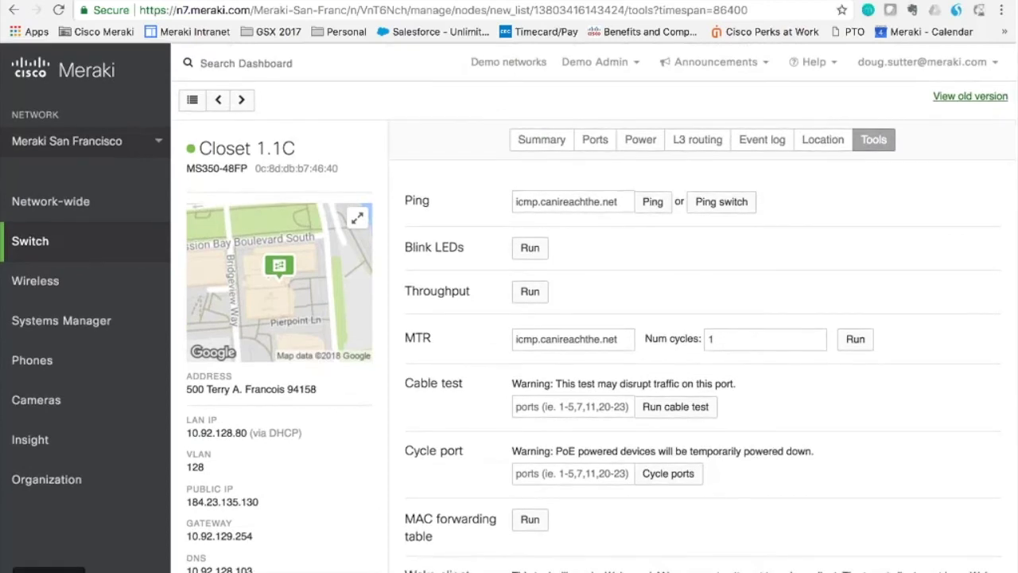
click(598, 144)
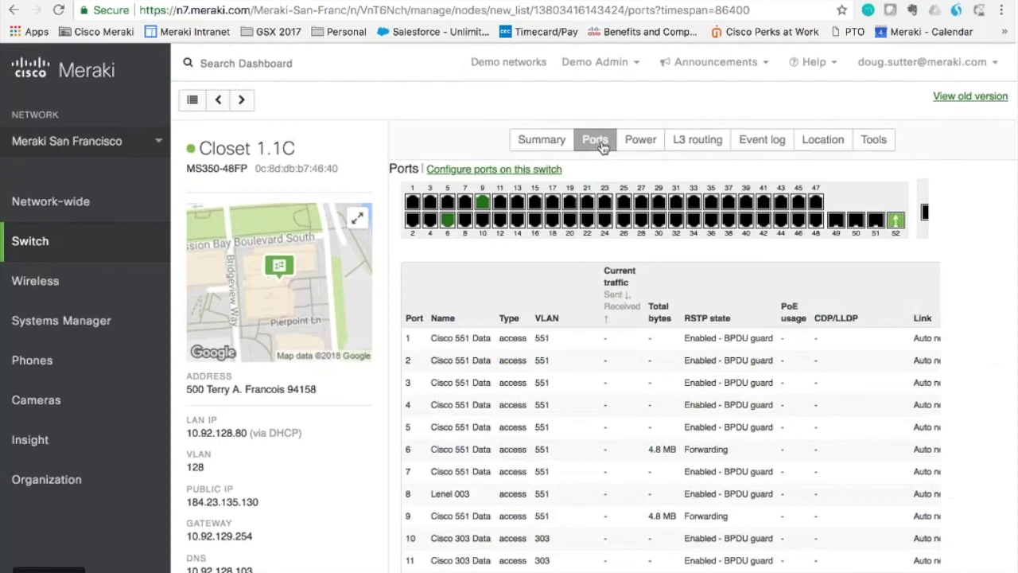
Open the organization's summary report and set its network scope to the entire organization.
mouse_move(82, 331)
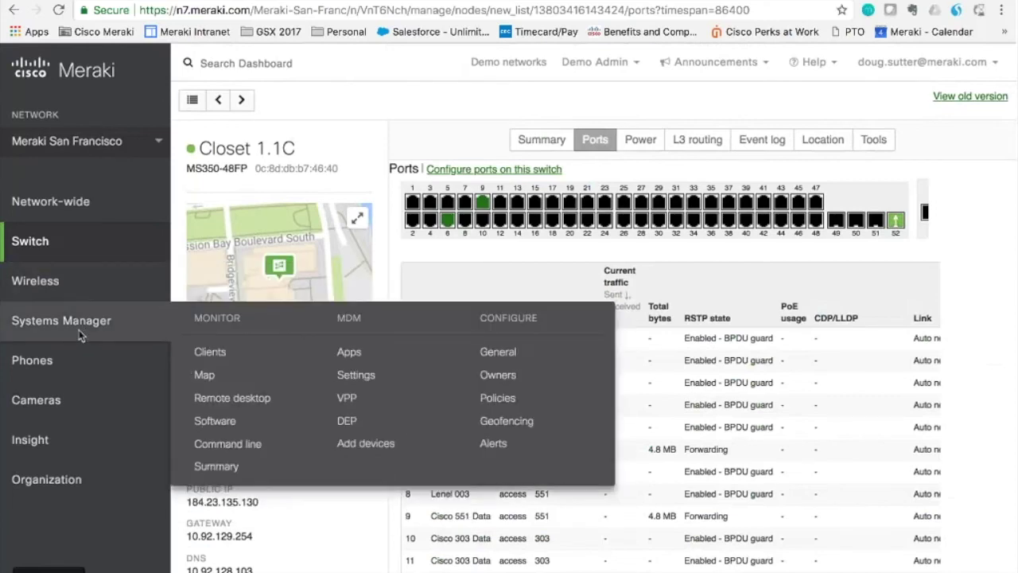
mouse_move(67, 400)
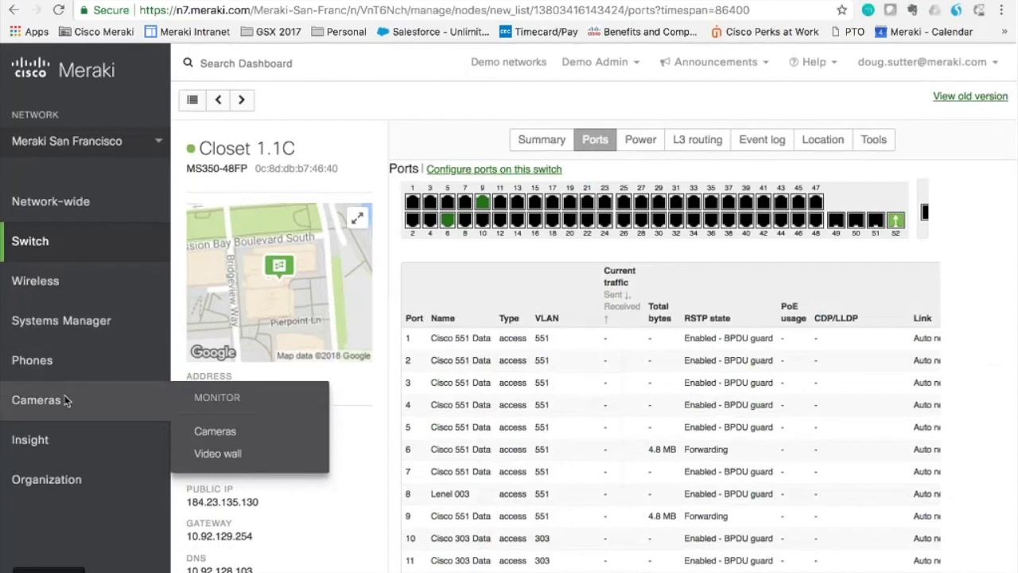
mouse_move(69, 477)
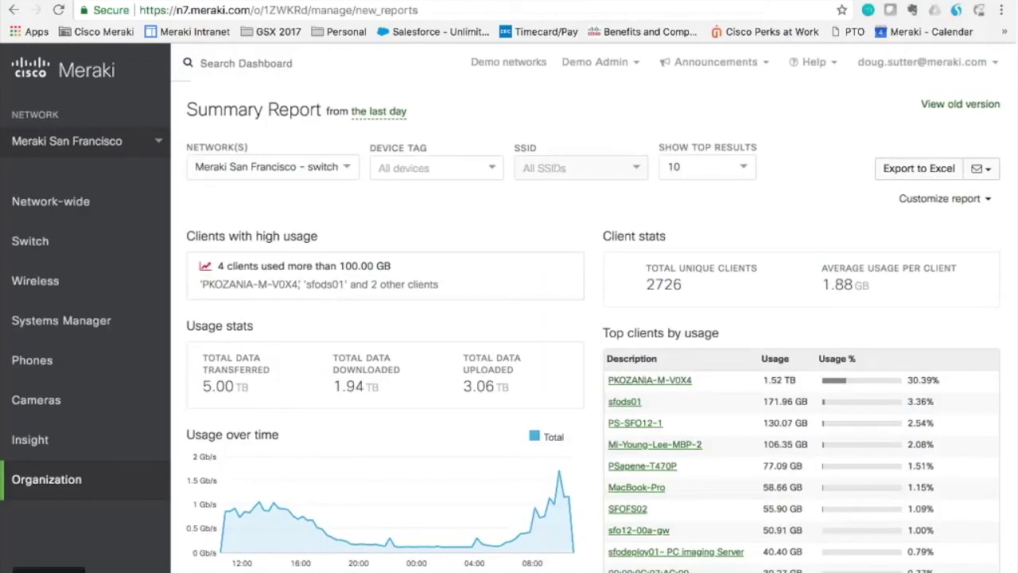
click(338, 169)
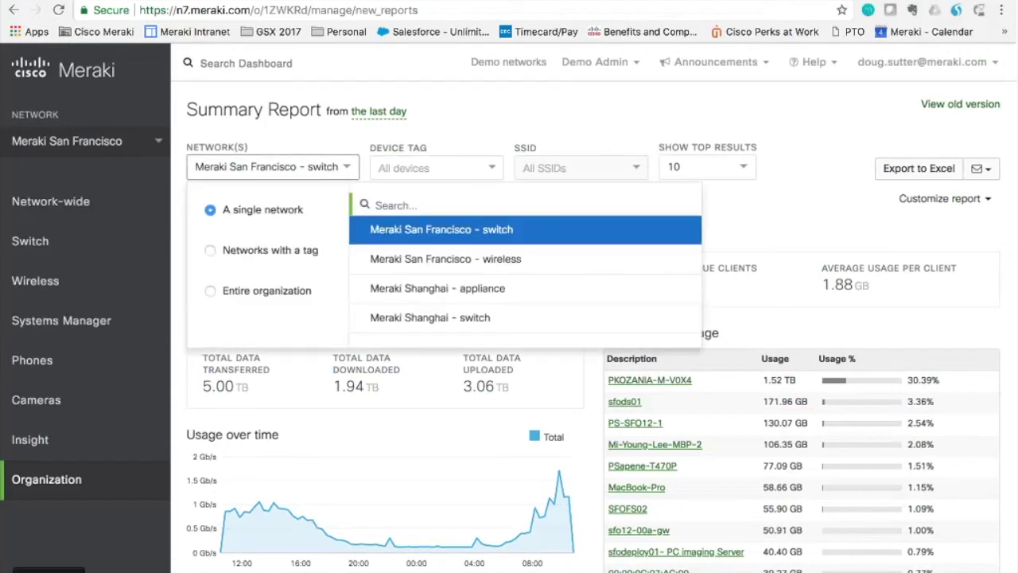
click(203, 291)
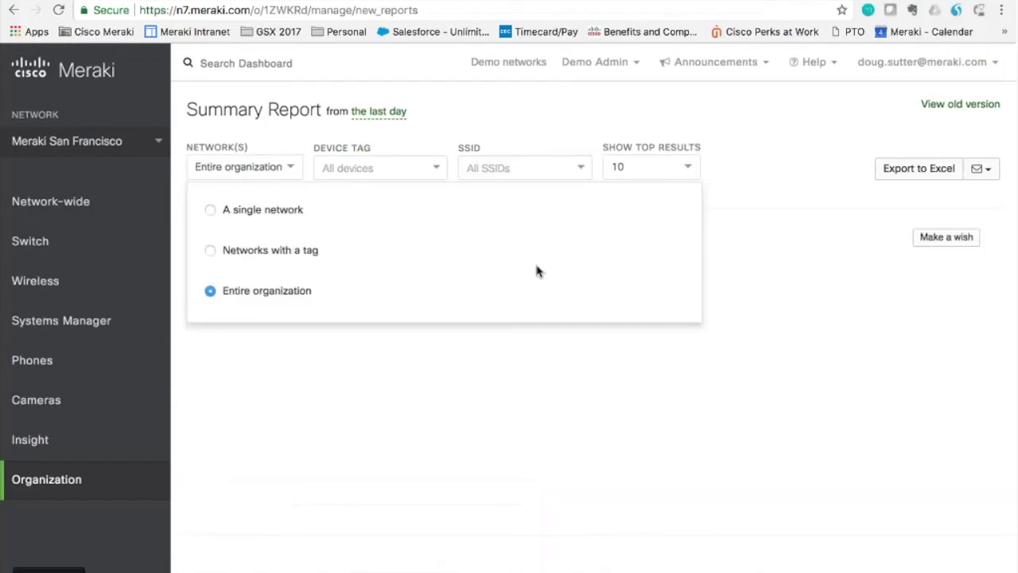
click(809, 197)
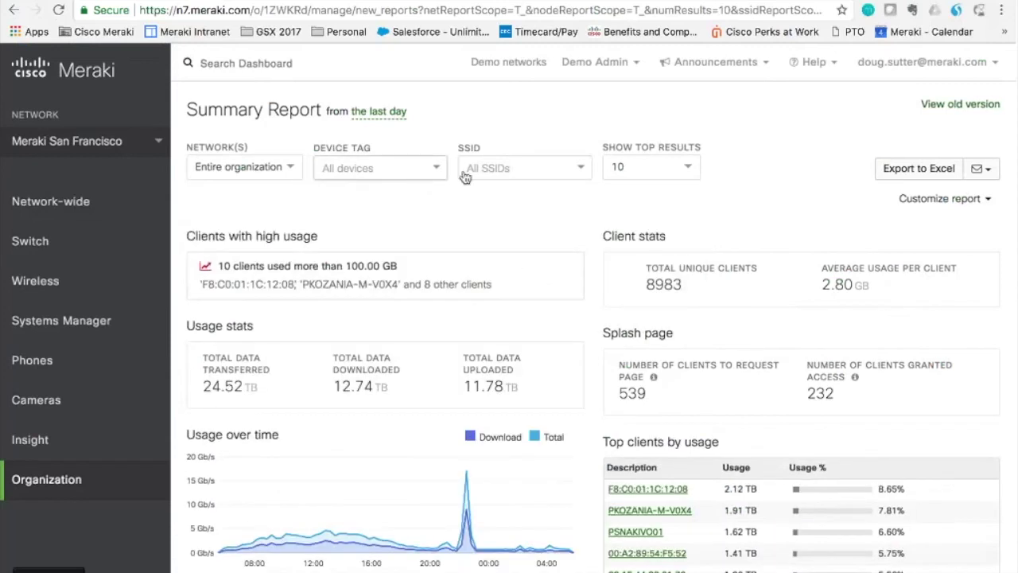
Look over the summary report's top-results choices, headline usage statistics, and email and scheduling options.
click(655, 171)
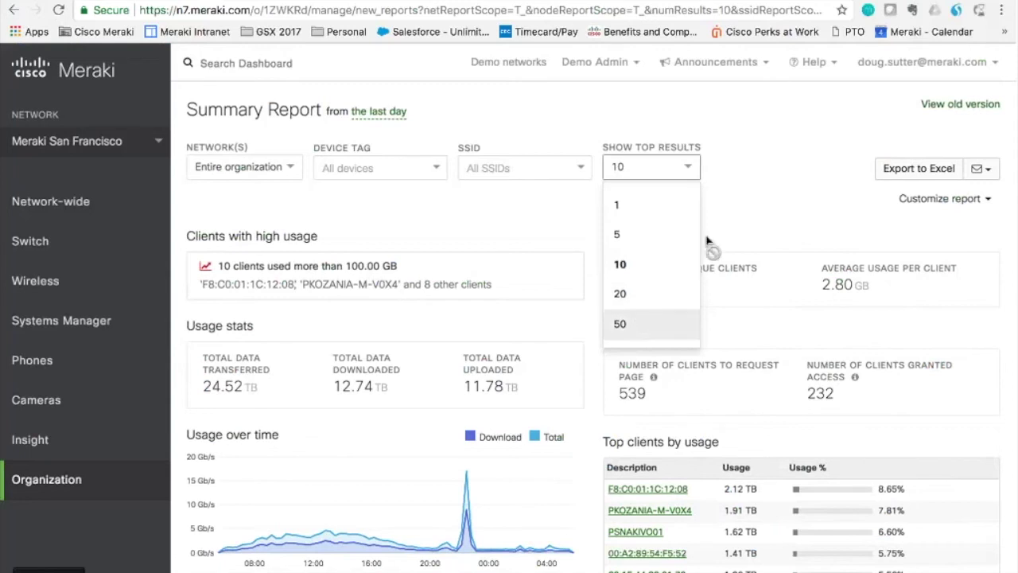
click(756, 209)
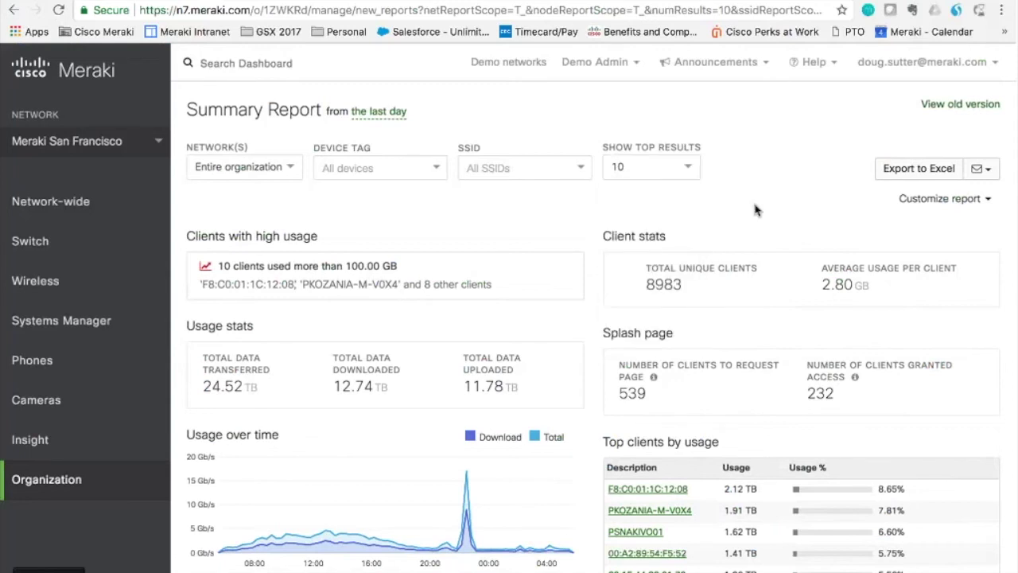
scroll(755, 209, down, 2)
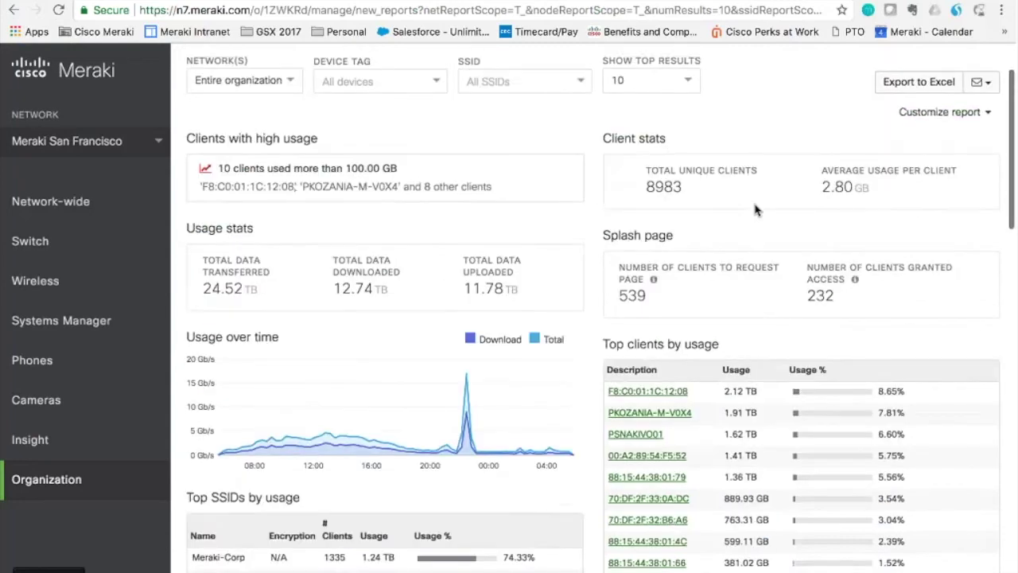
scroll(756, 210, up, 1)
scroll(755, 209, down, 2)
scroll(756, 209, up, 3)
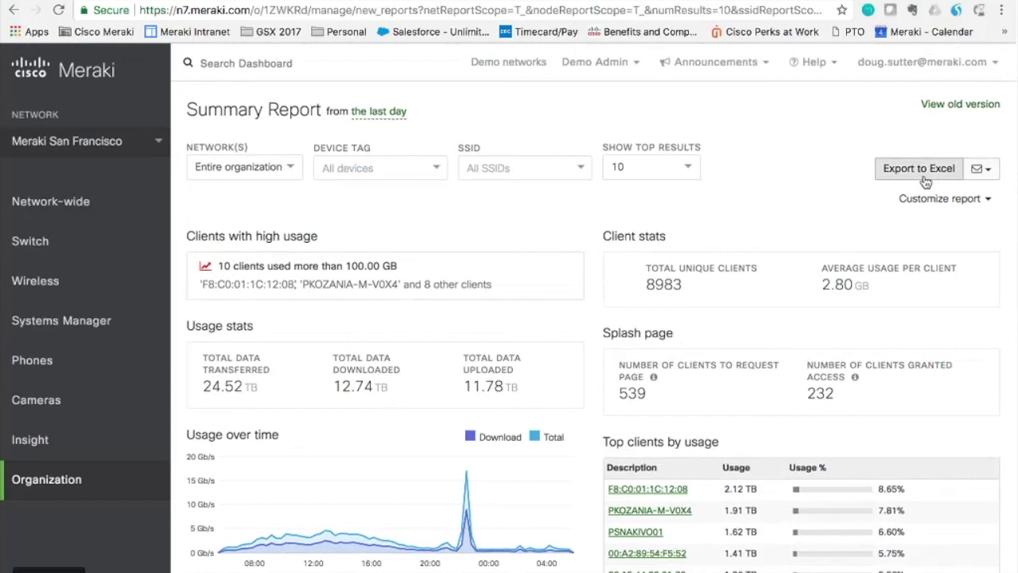
click(988, 169)
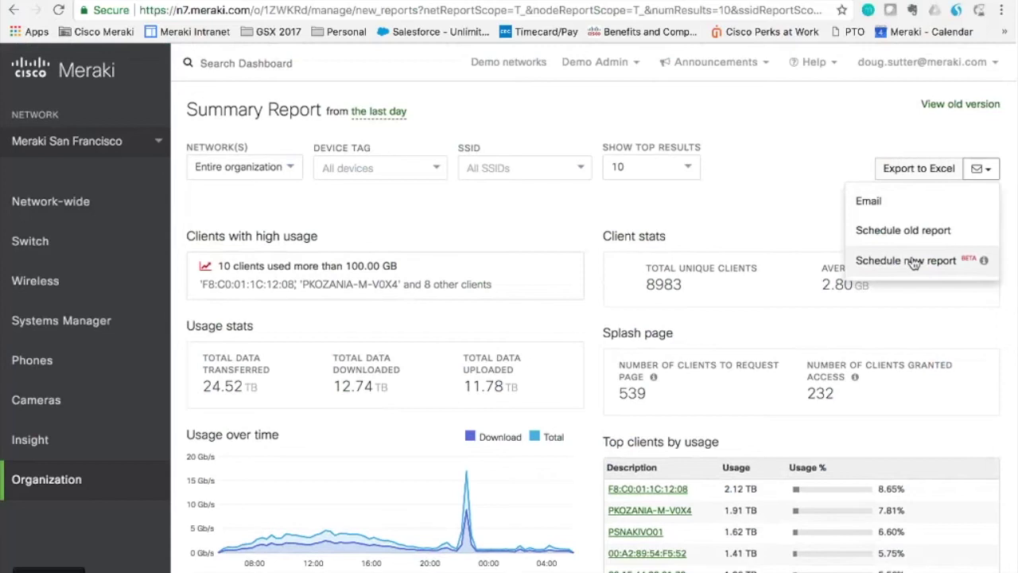
click(774, 224)
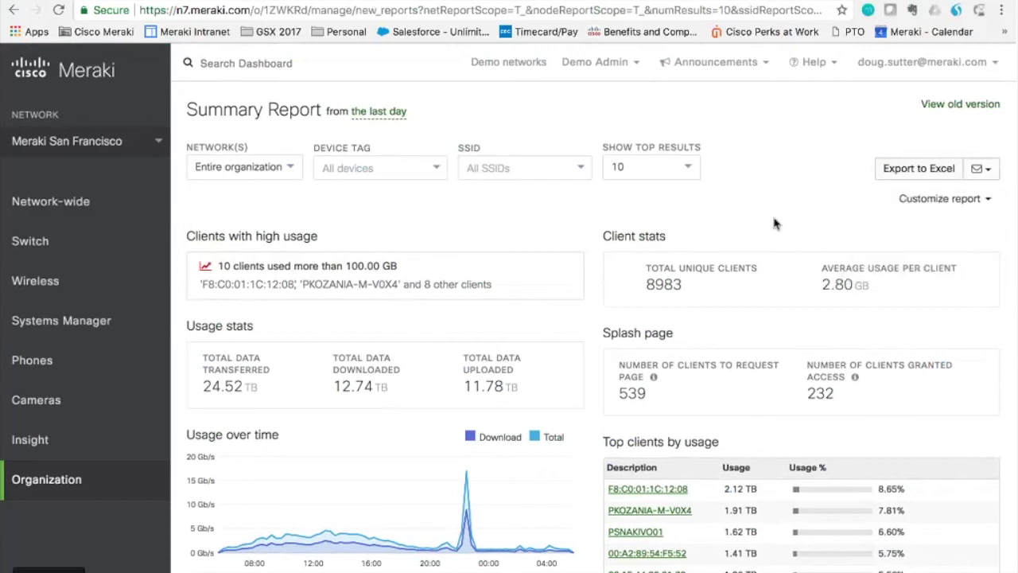
Examine the report's rankings of clients, SSIDs, devices, manufacturers, operating systems, applications and security appliances, plus the port utilization graph.
scroll(774, 223, down, 2)
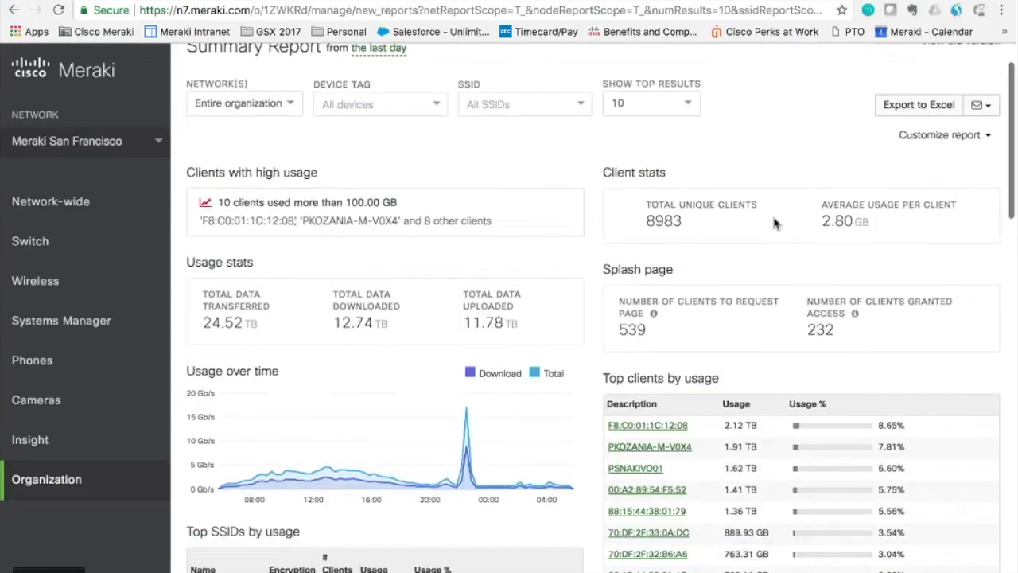
scroll(774, 224, down, 3)
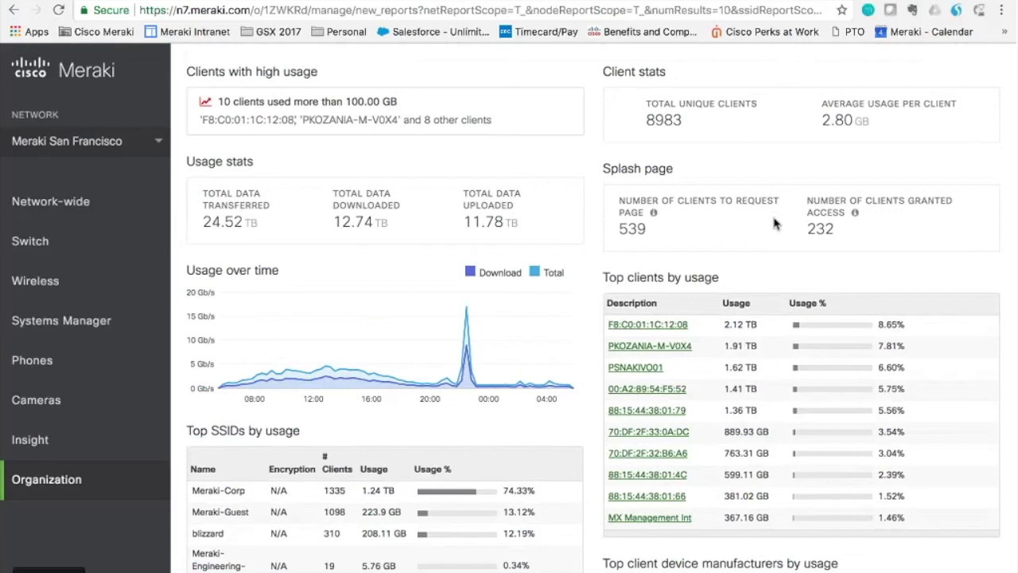
scroll(775, 223, down, 5)
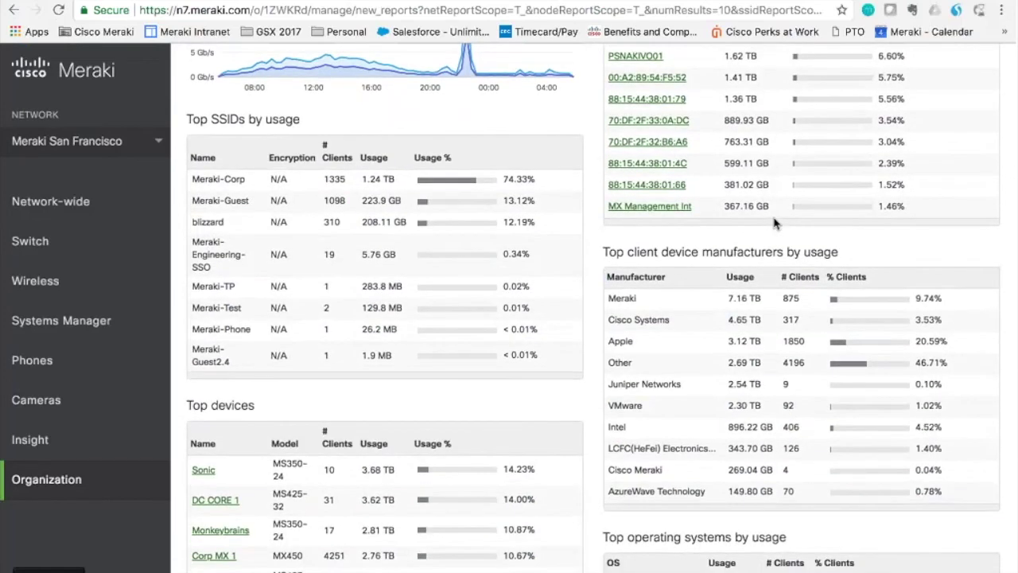
scroll(775, 224, down, 1)
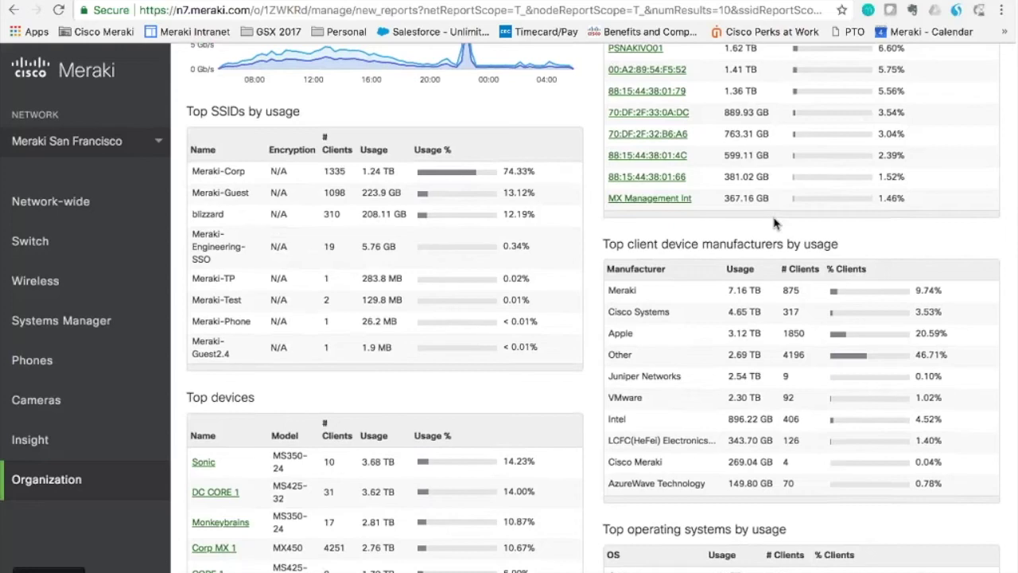
scroll(775, 223, down, 10)
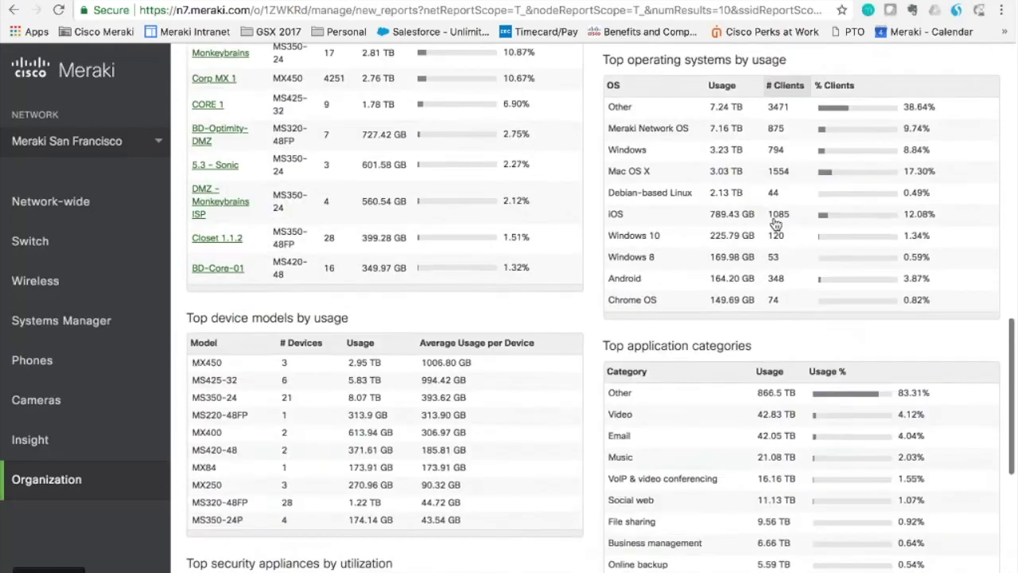
scroll(775, 222, down, 5)
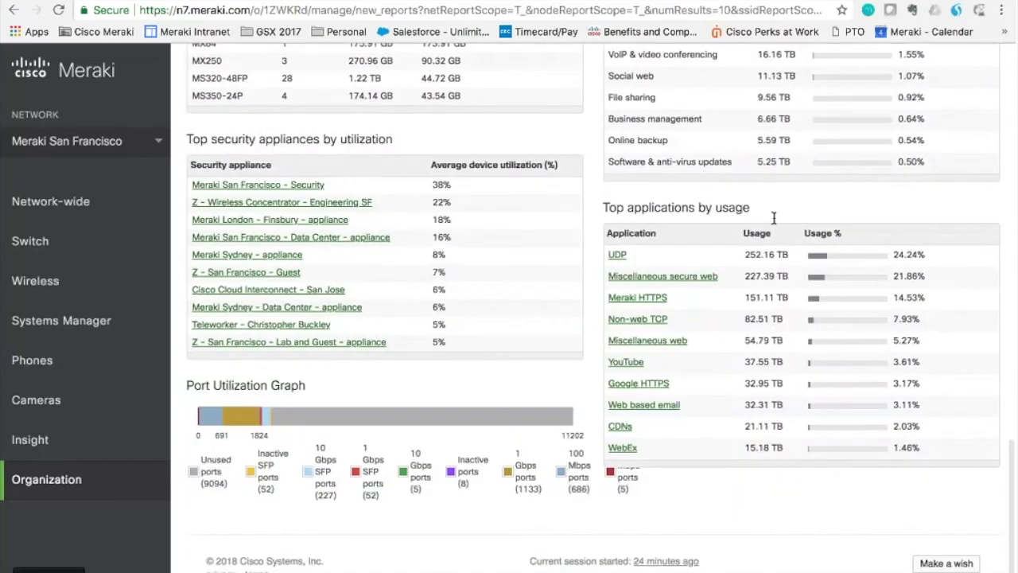
key(Home)
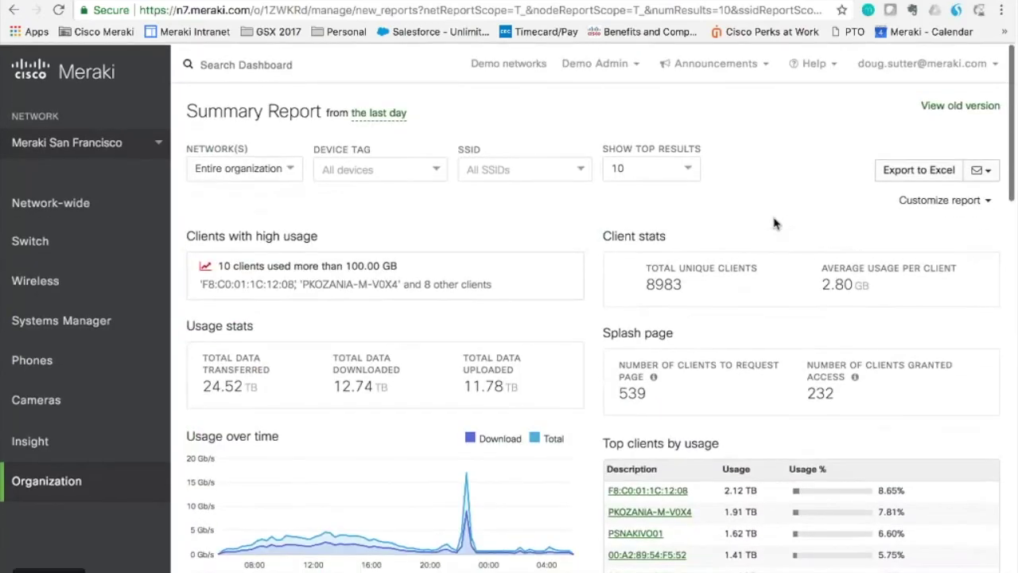
Open the network-wide Administration settings and review the organization, network, guest ambassador and camera-only admin privileges.
mouse_move(76, 213)
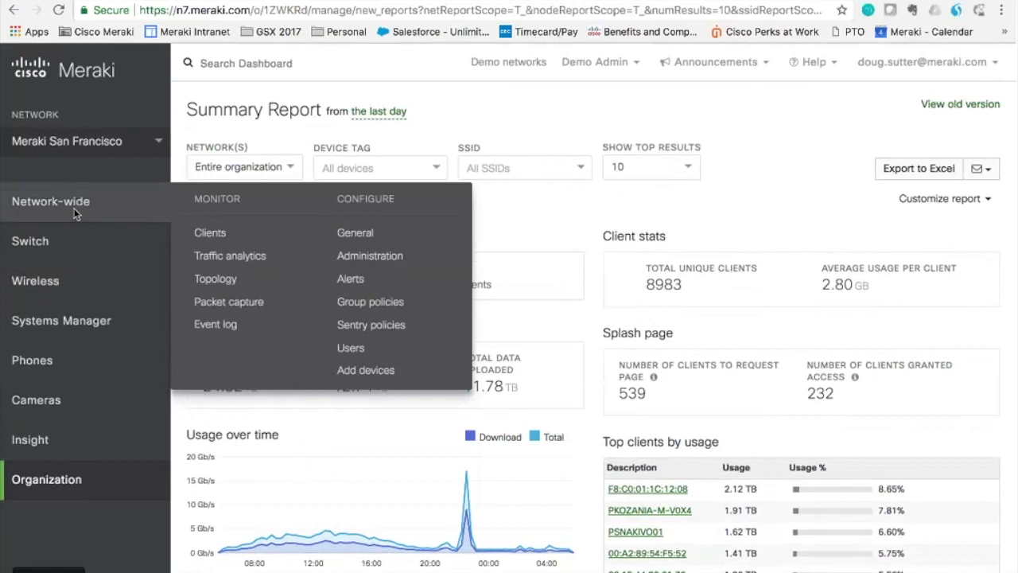
click(362, 258)
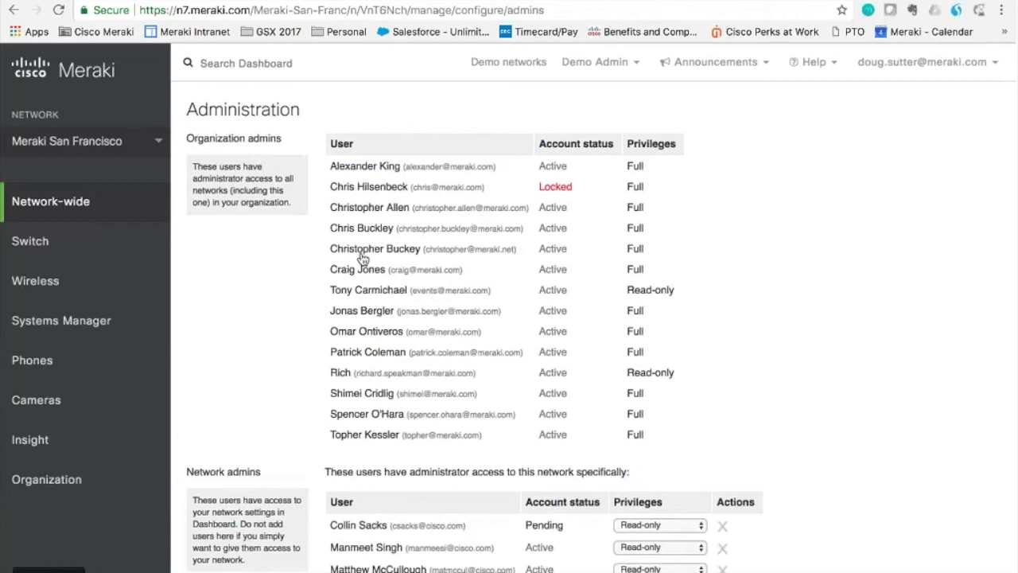
mouse_move(113, 206)
scroll(724, 256, down, 1)
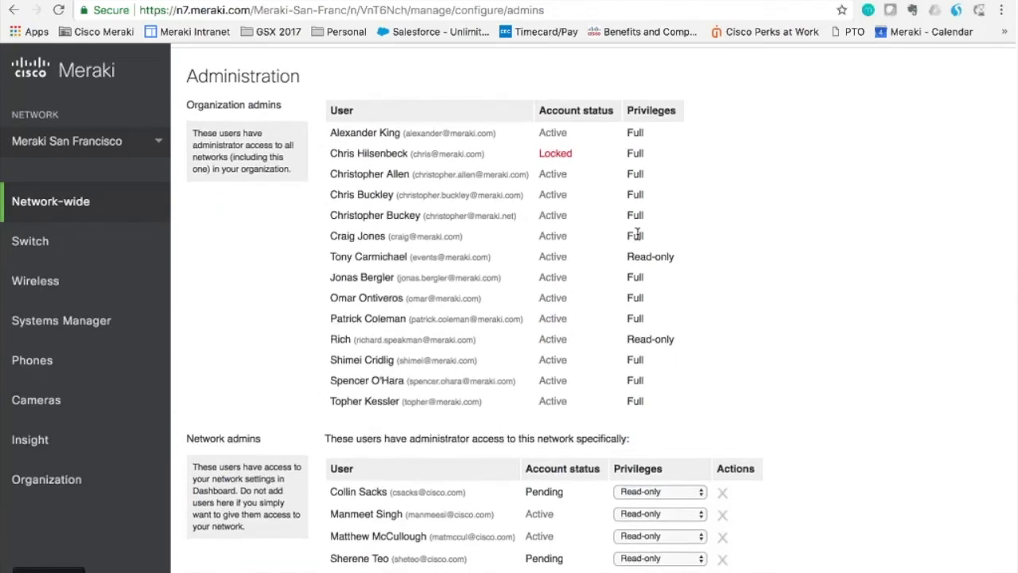
scroll(720, 265, down, 5)
scroll(721, 330, down, 1)
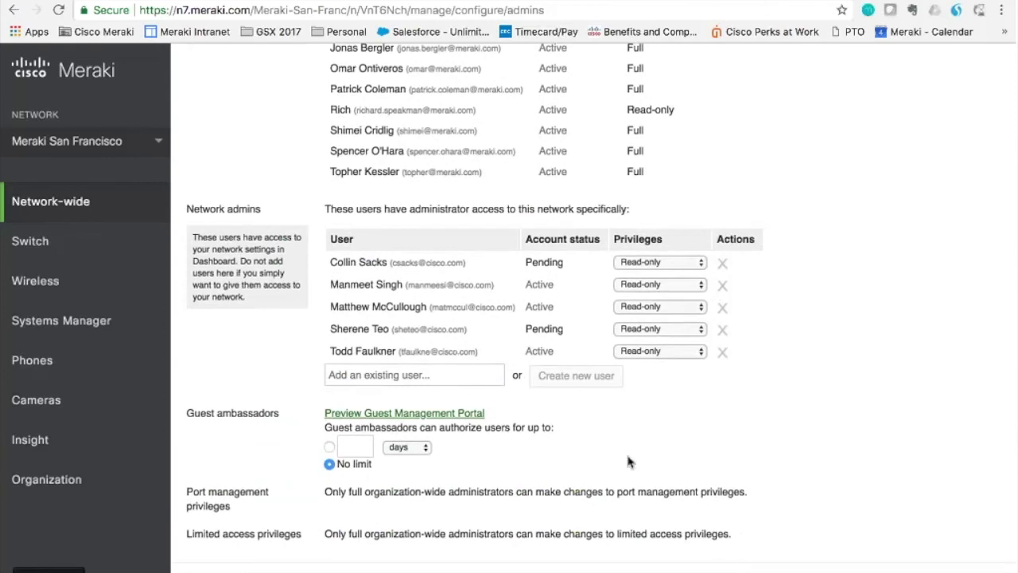
scroll(453, 343, down, 5)
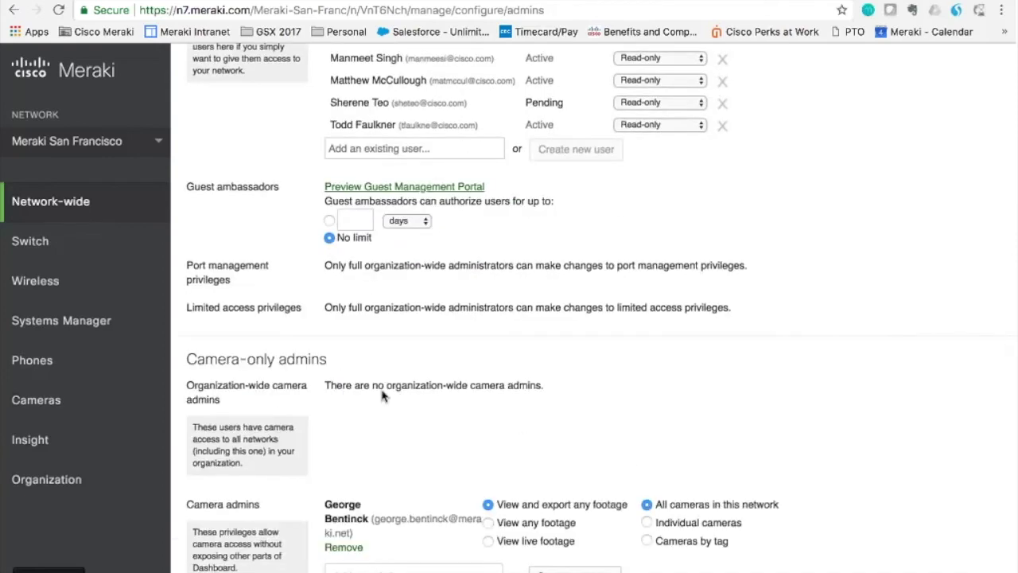
scroll(382, 395, down, 2)
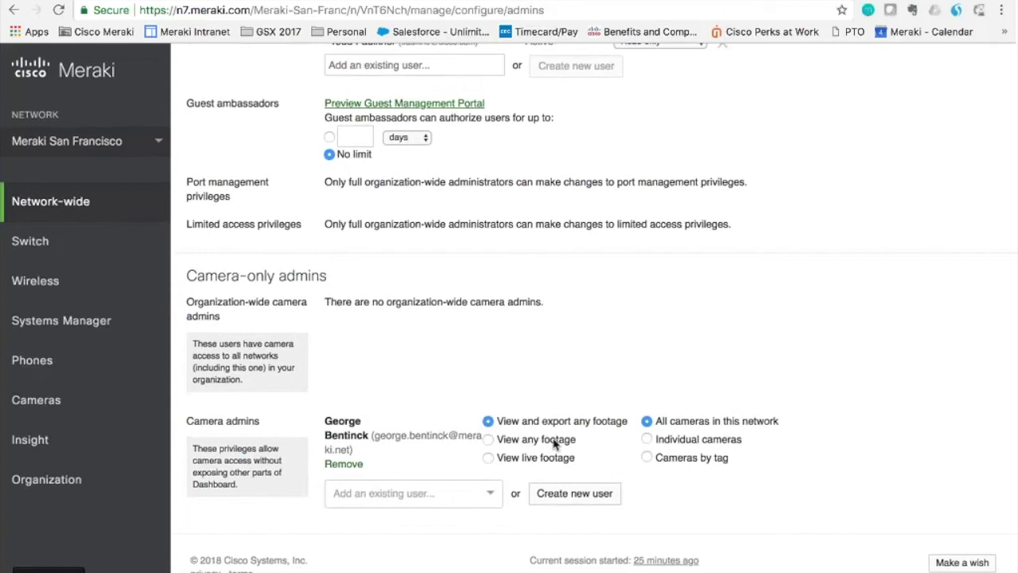
Limit the existing camera admin's access to individual cameras and view the list of cameras that can be assigned.
click(647, 440)
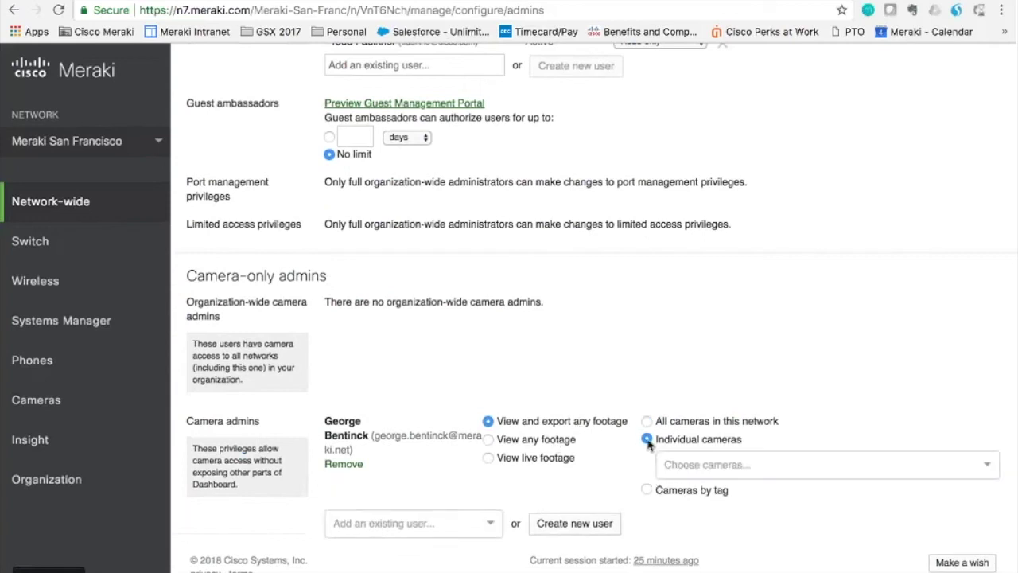
click(688, 465)
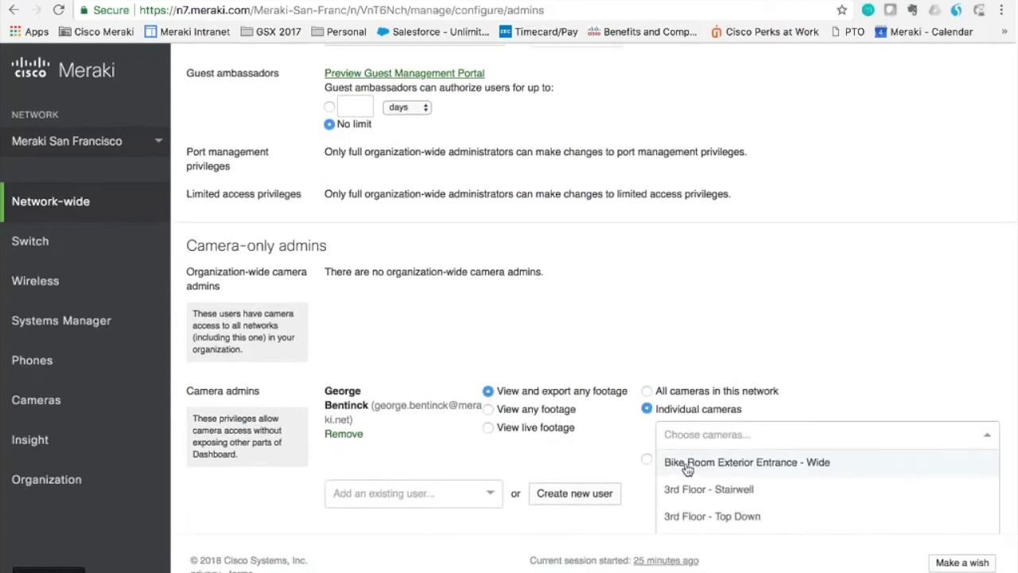
click(595, 453)
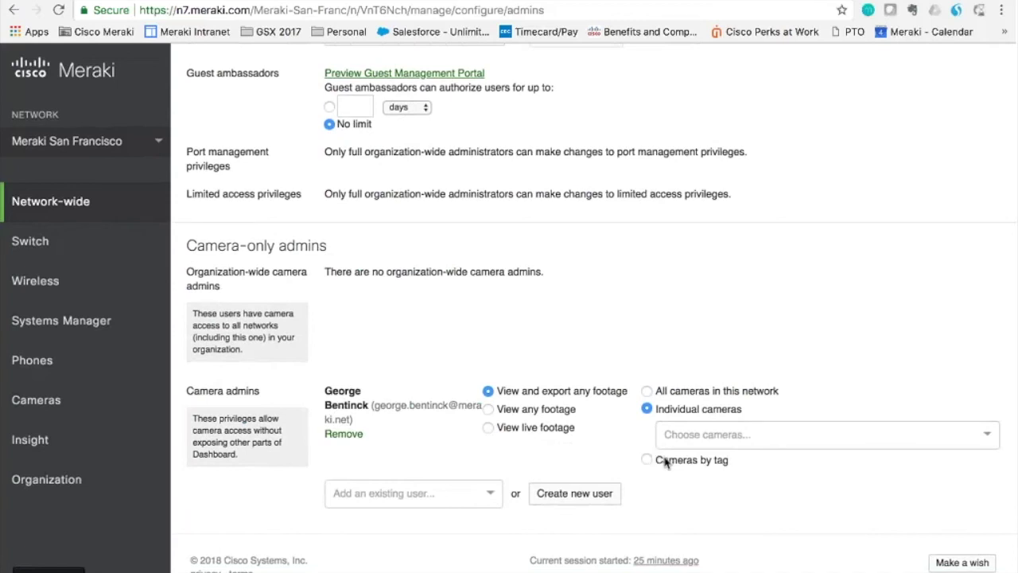
scroll(665, 463, up, 1)
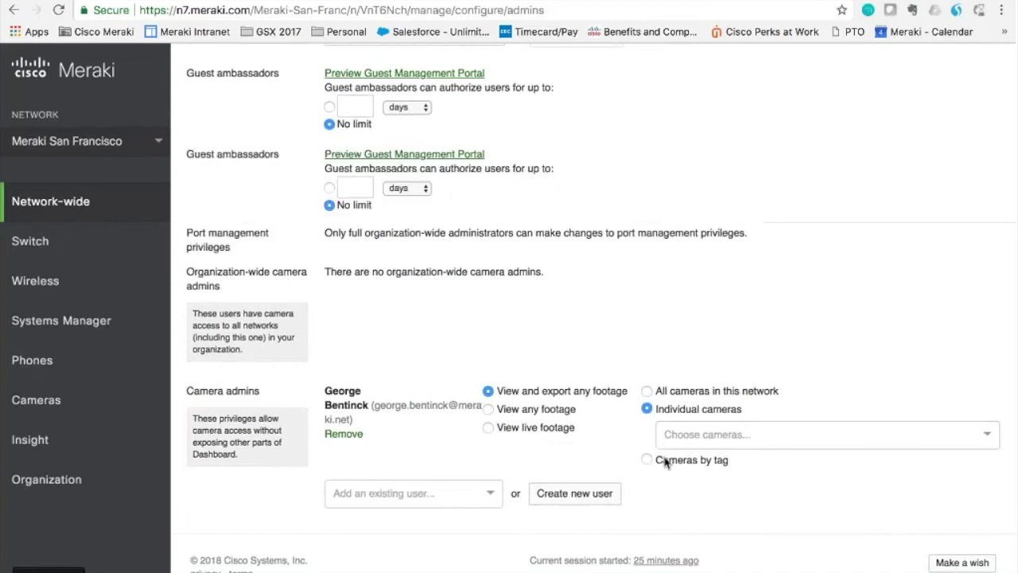
scroll(665, 462, up, 3)
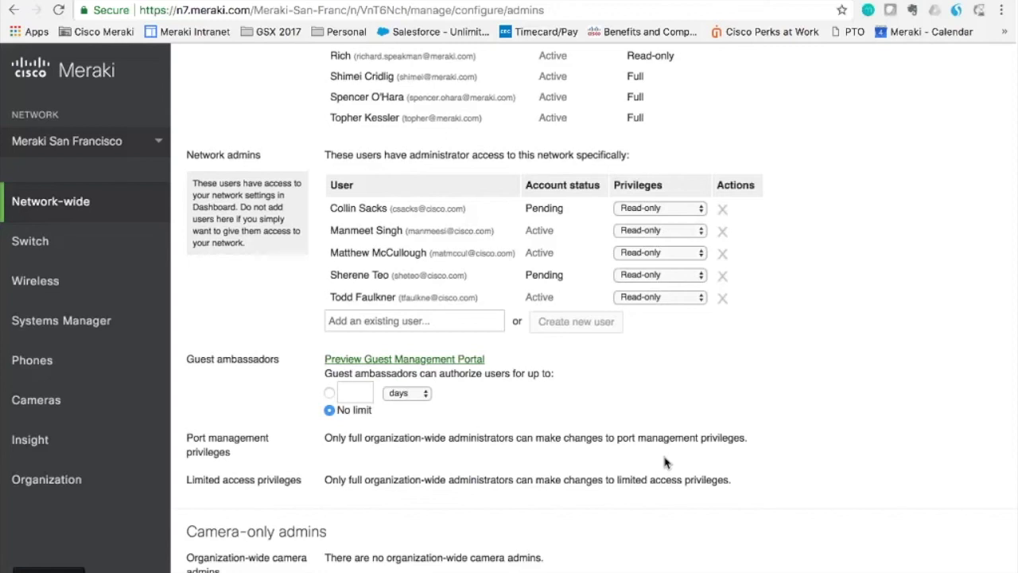
Open the network-wide Alerts settings, discarding the unsaved administration changes.
mouse_move(93, 216)
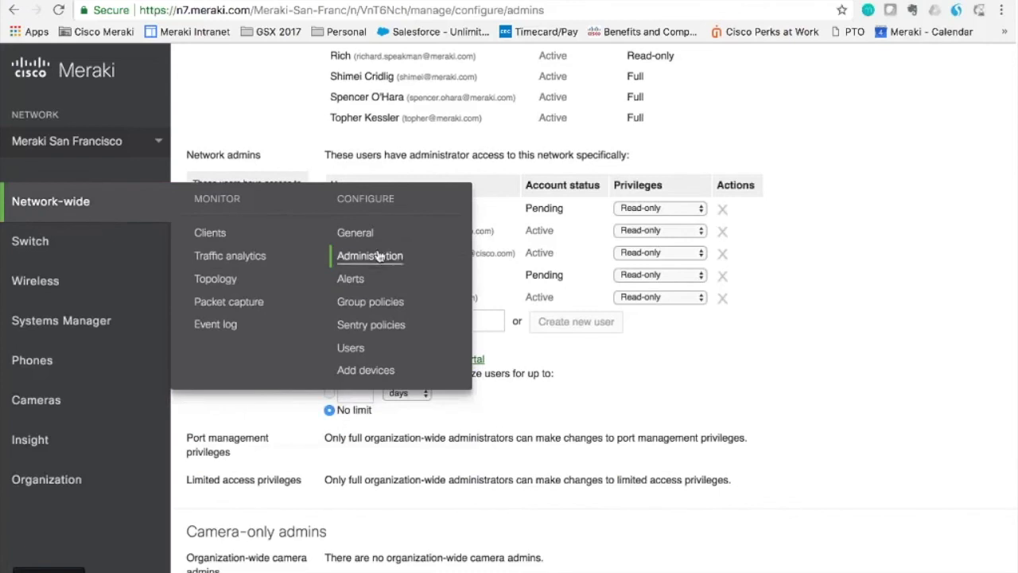
click(350, 279)
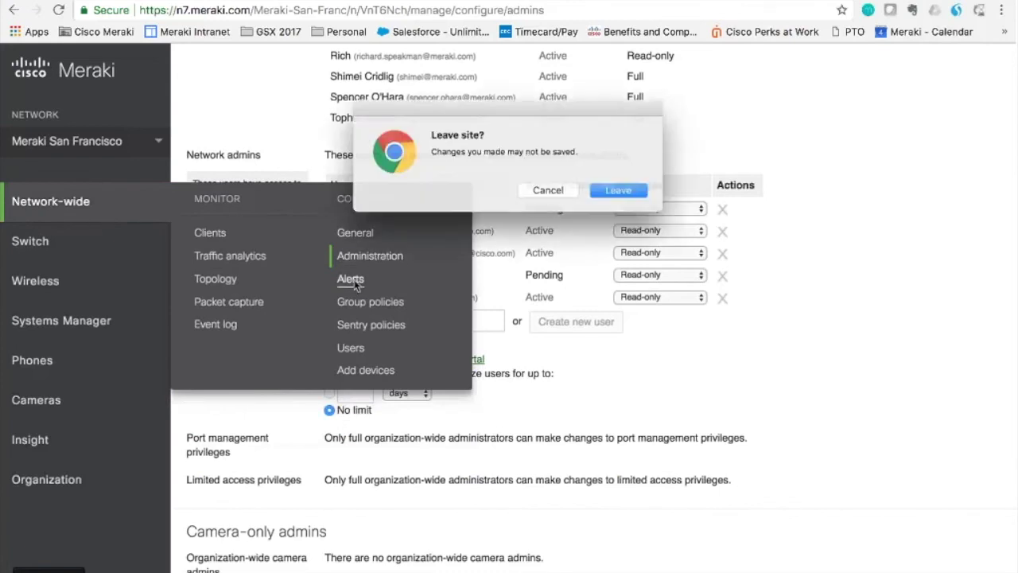
click(628, 193)
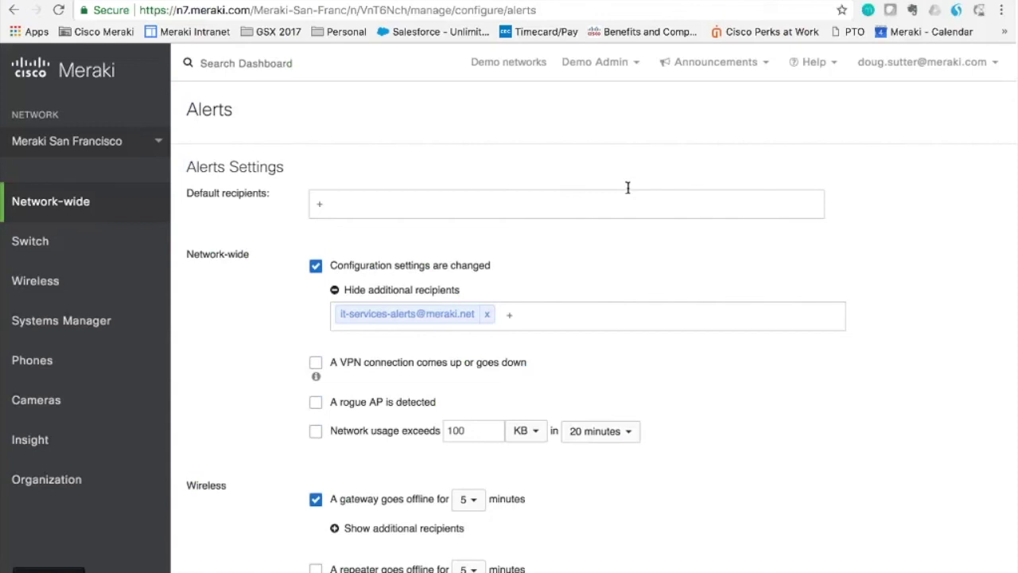
Examine the alert options for network-wide, wireless, switch, camera, phone and Systems Manager events, plus the security alerts, security reports and SNMP traps.
scroll(239, 238, down, 2)
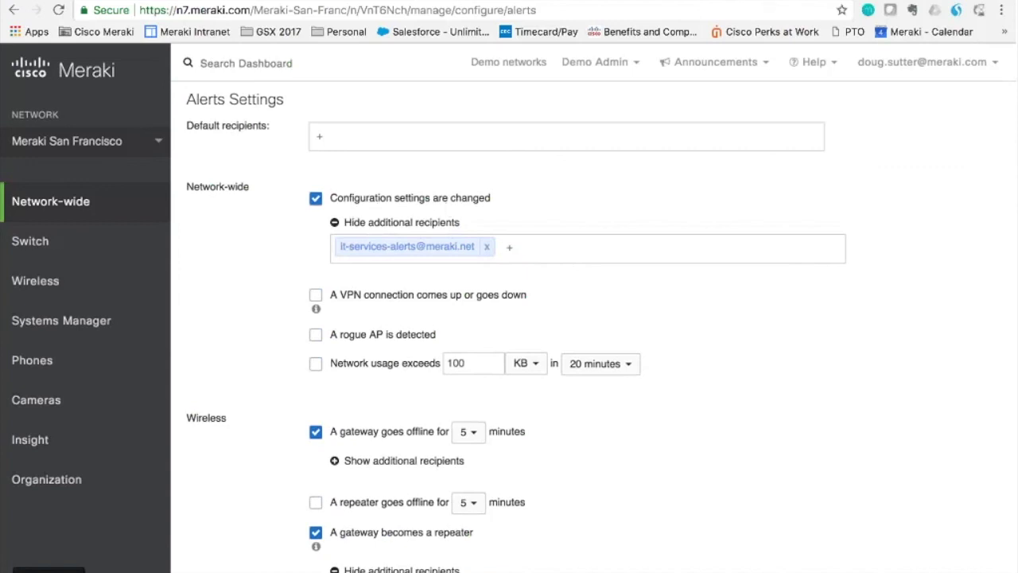
scroll(228, 274, down, 2)
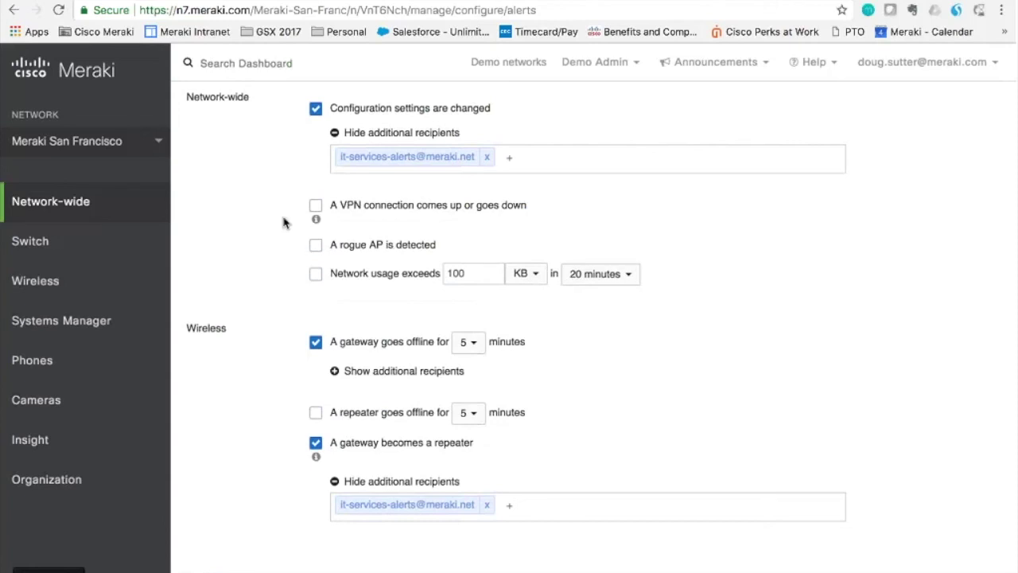
scroll(282, 222, down, 3)
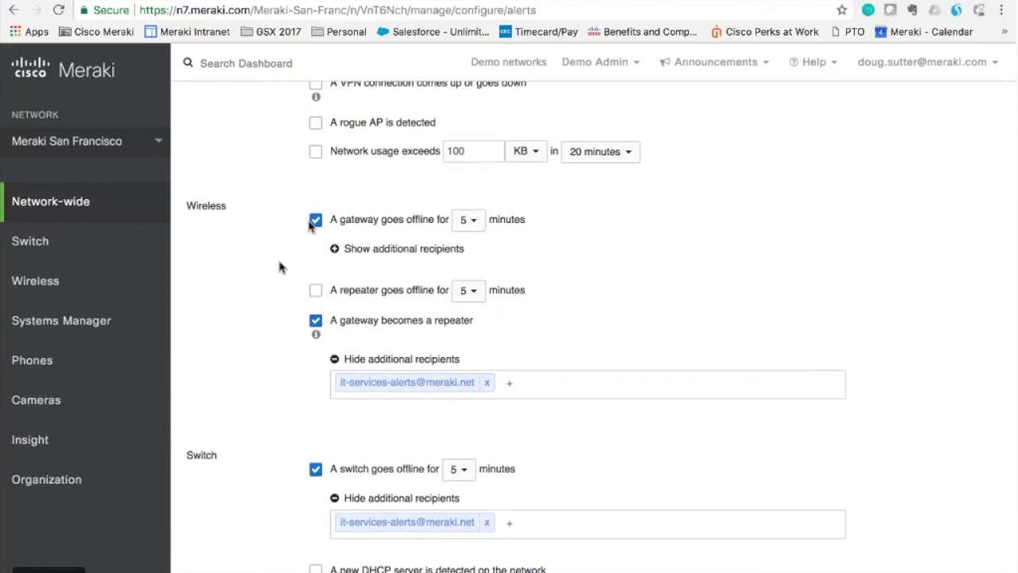
scroll(243, 425, down, 6)
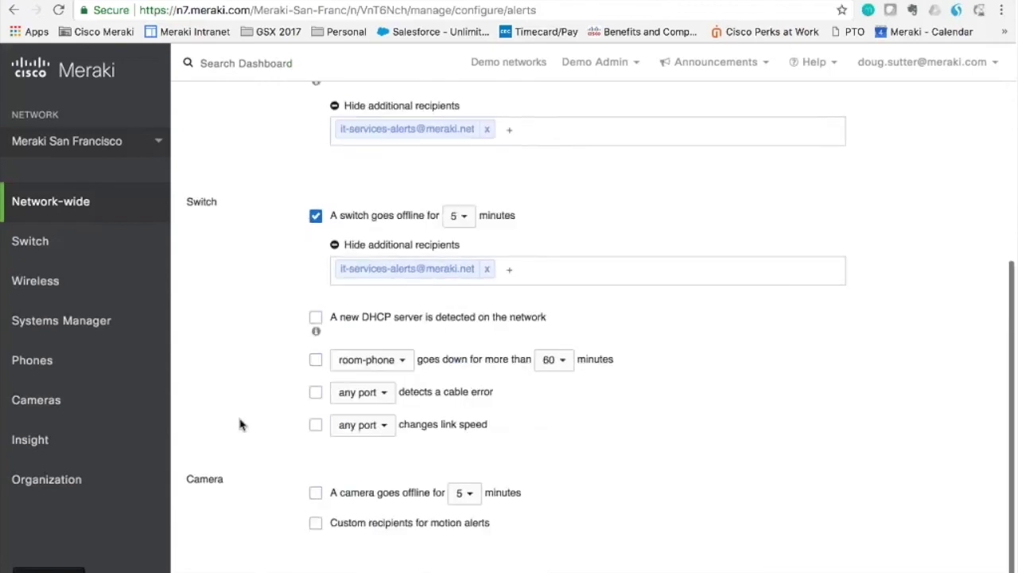
scroll(240, 425, down, 7)
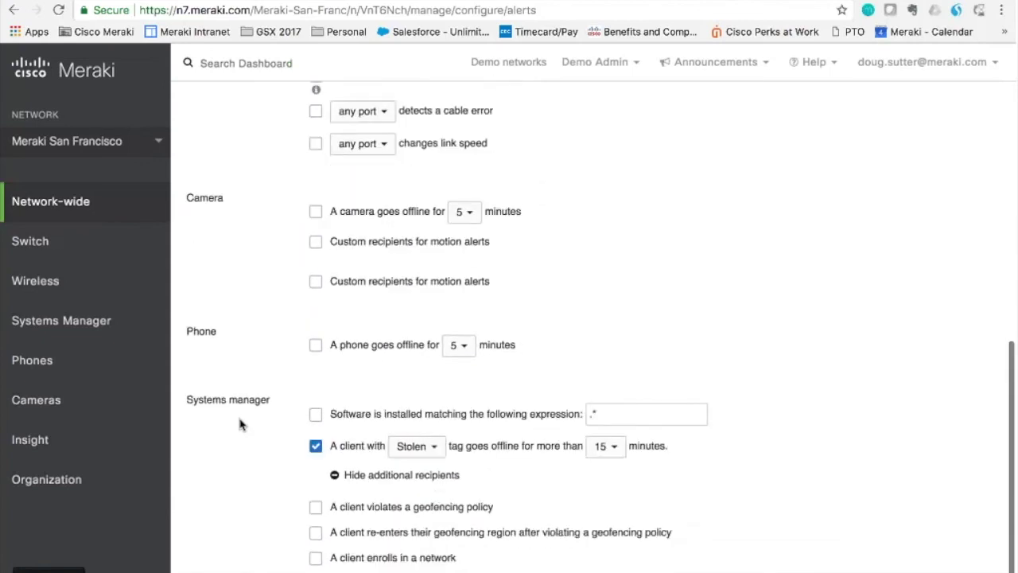
scroll(240, 424, down, 10)
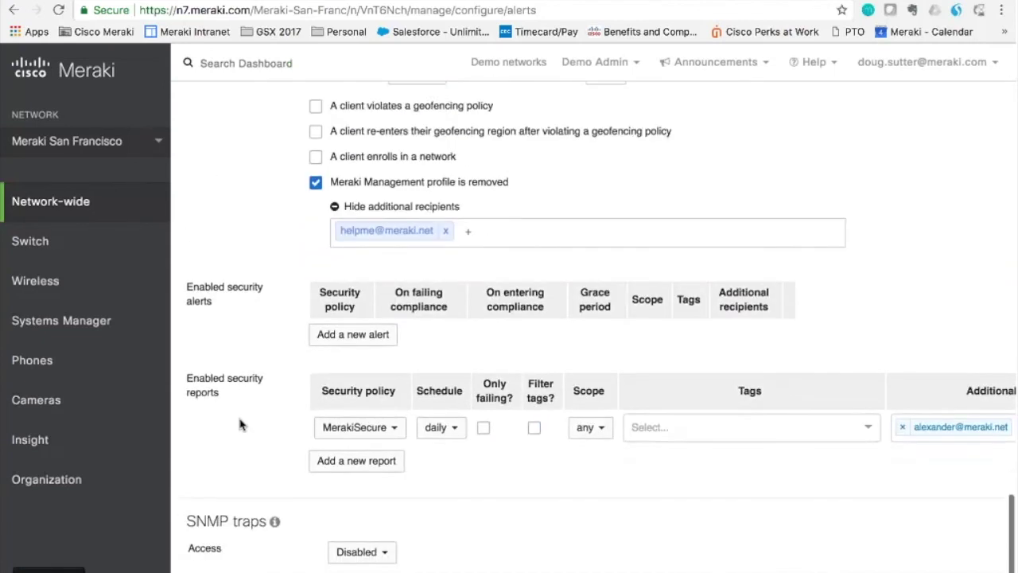
scroll(240, 424, down, 4)
scroll(241, 424, up, 20)
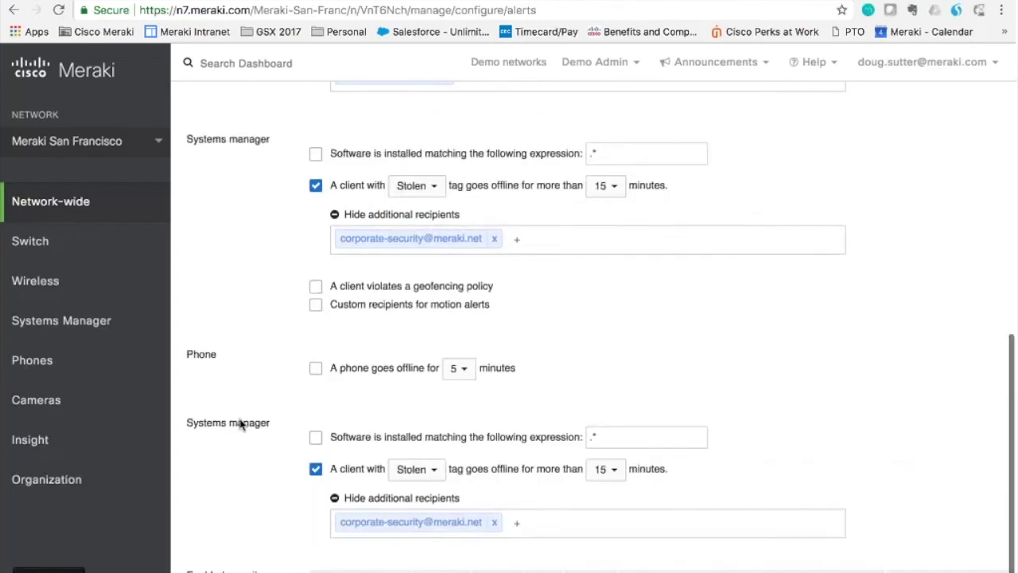
scroll(240, 425, up, 5)
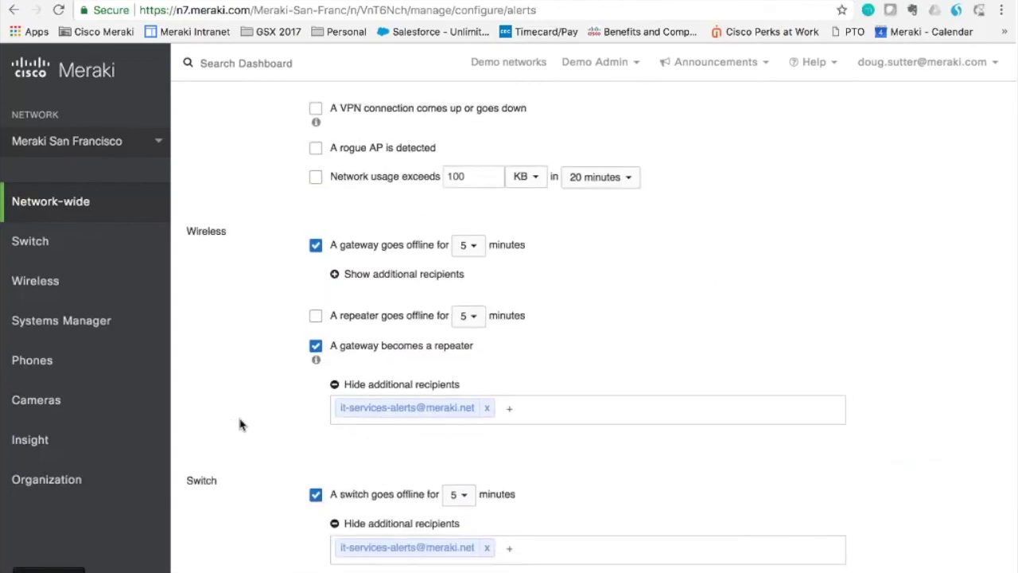
scroll(240, 425, up, 2)
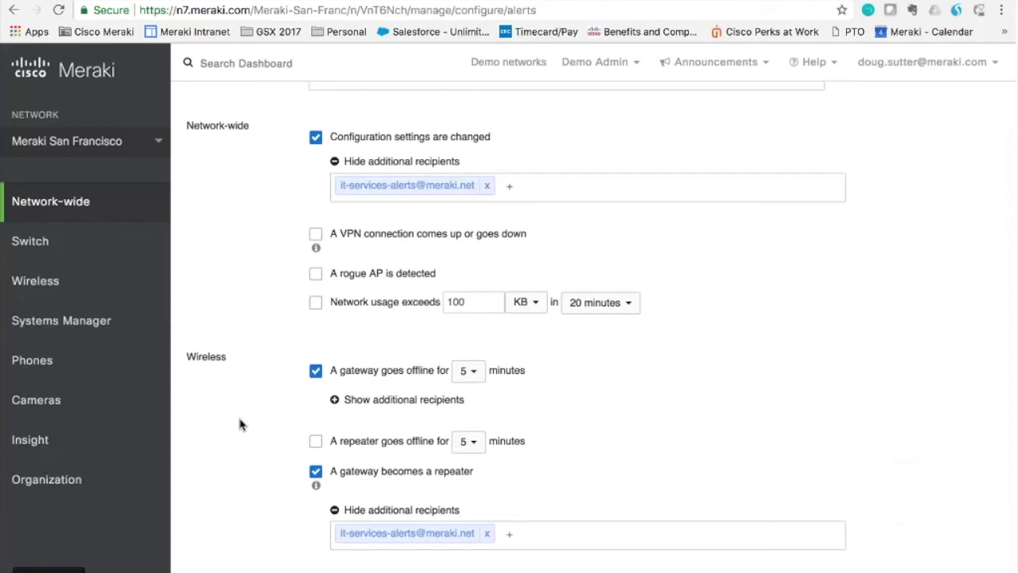
scroll(240, 425, up, 2)
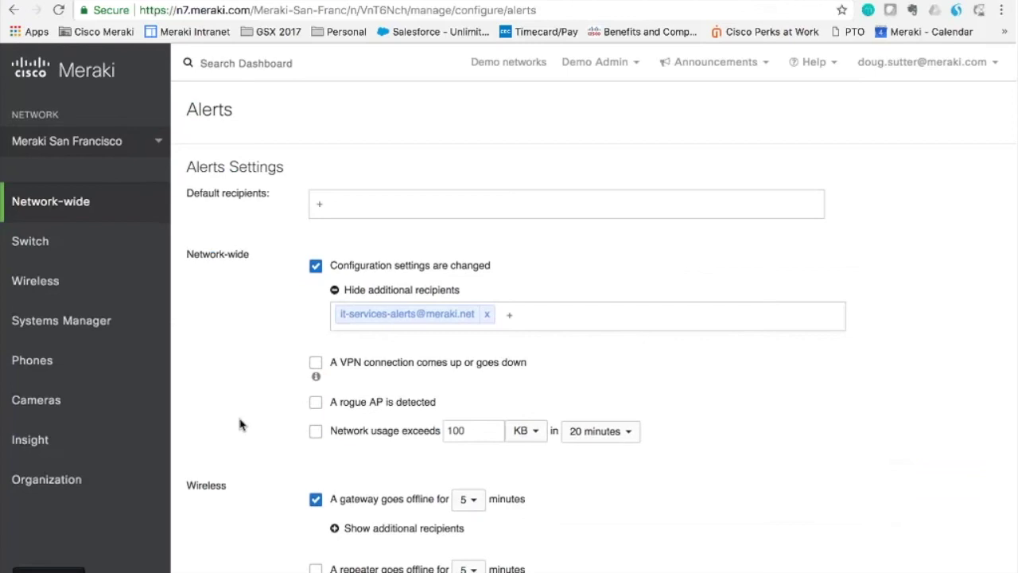
Switch to the full-screen slide presentation and advance from the Demo slide to the Meraki full stack overview.
key(ctrl+Left)
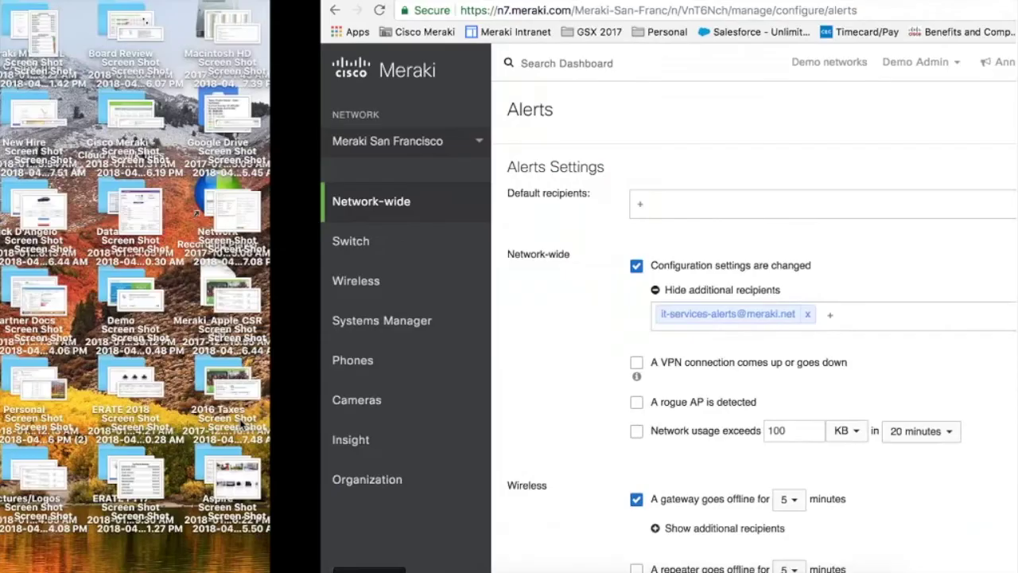
key(ctrl+Right)
key(ctrl+Right)
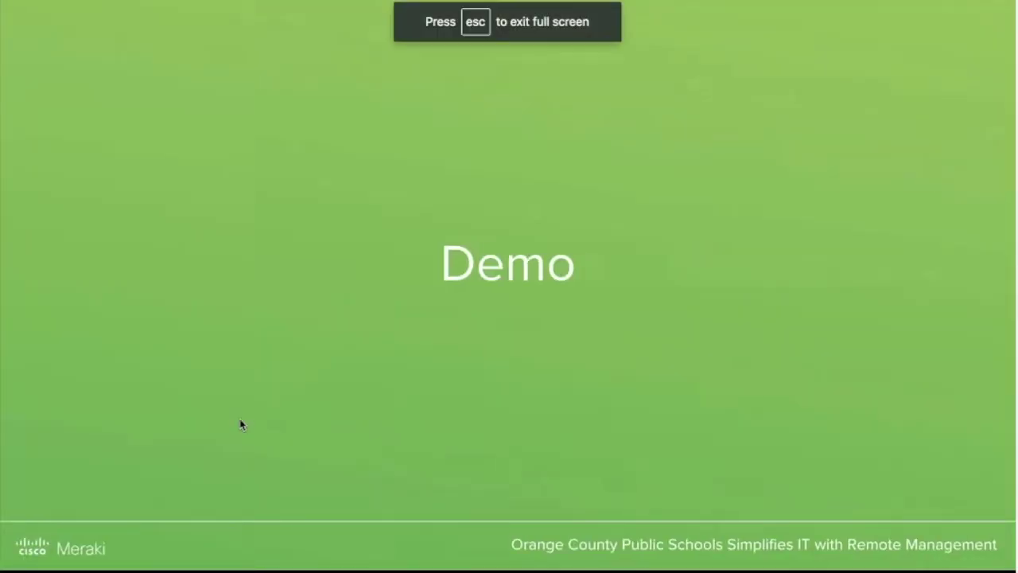
key(Right)
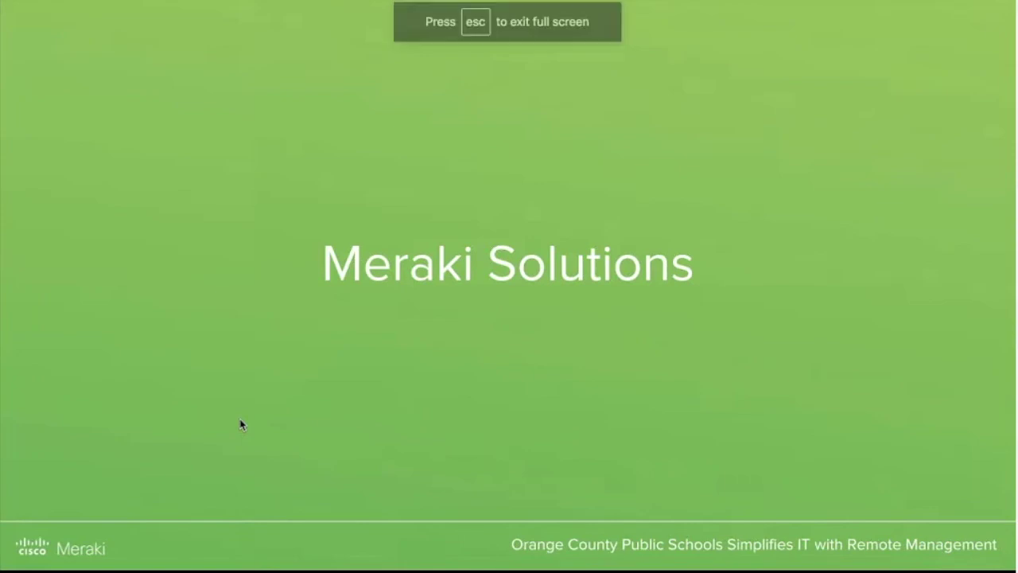
key(Right)
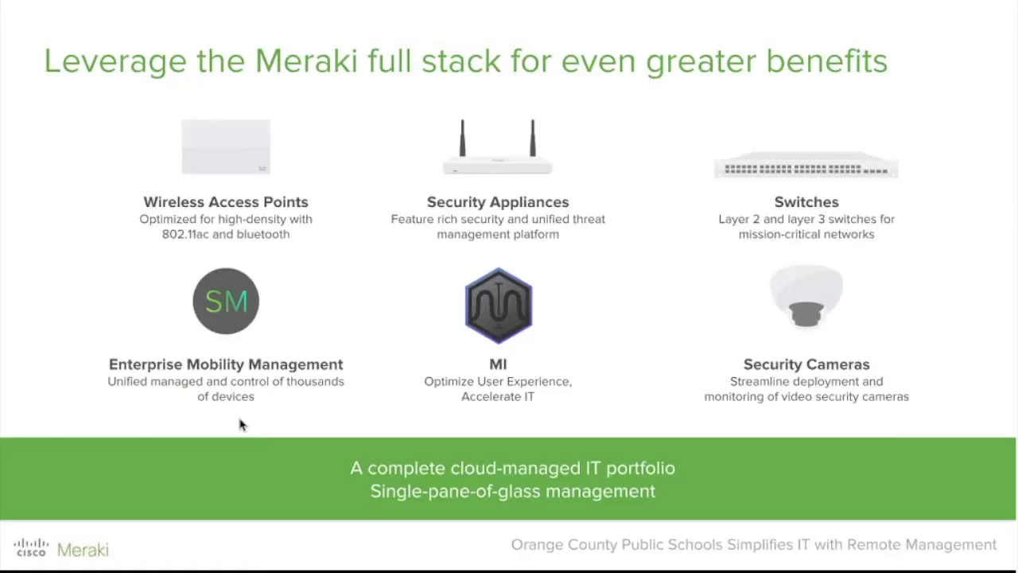